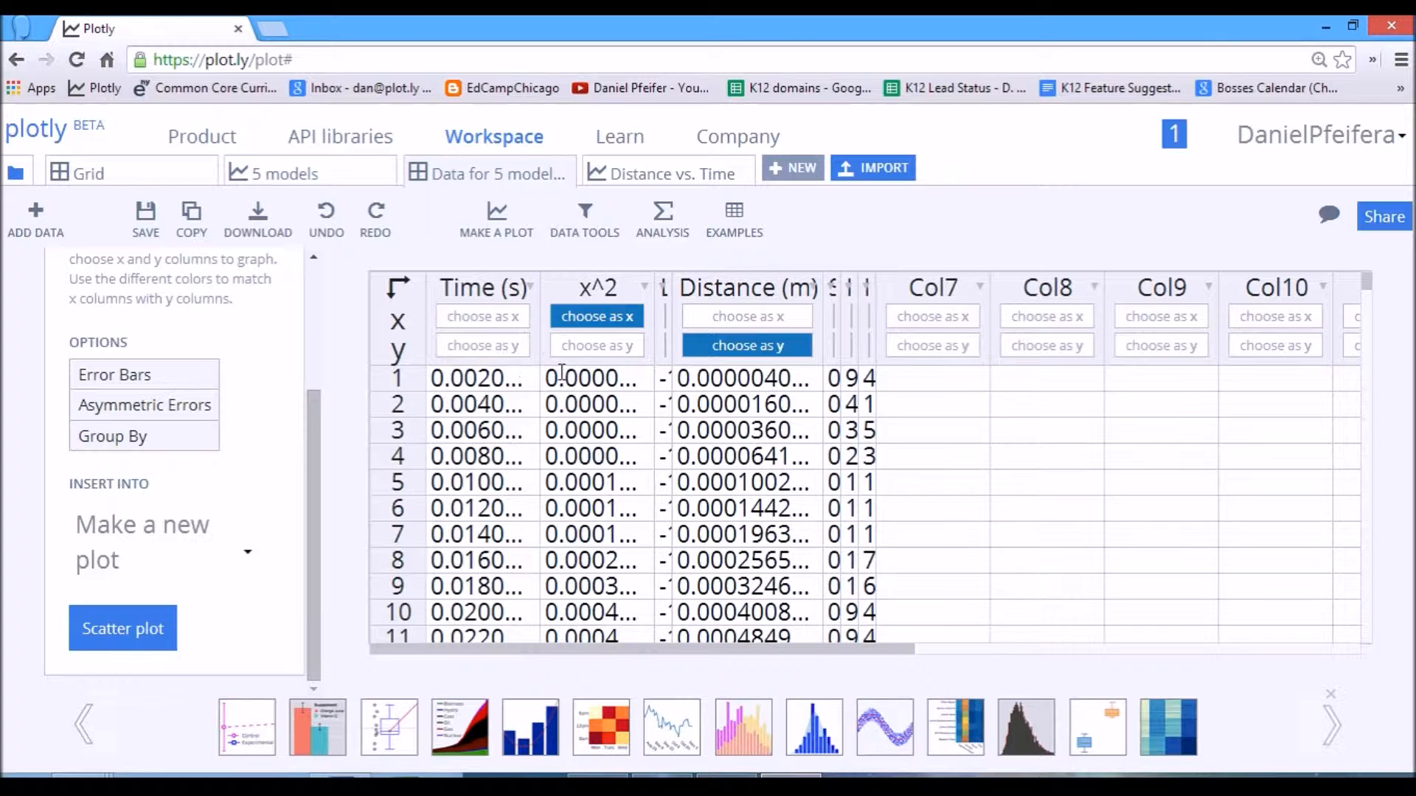
Replace the old x^2 column by removing it and running the formula x^2 with only Time (s) as x.
right_click(582, 385)
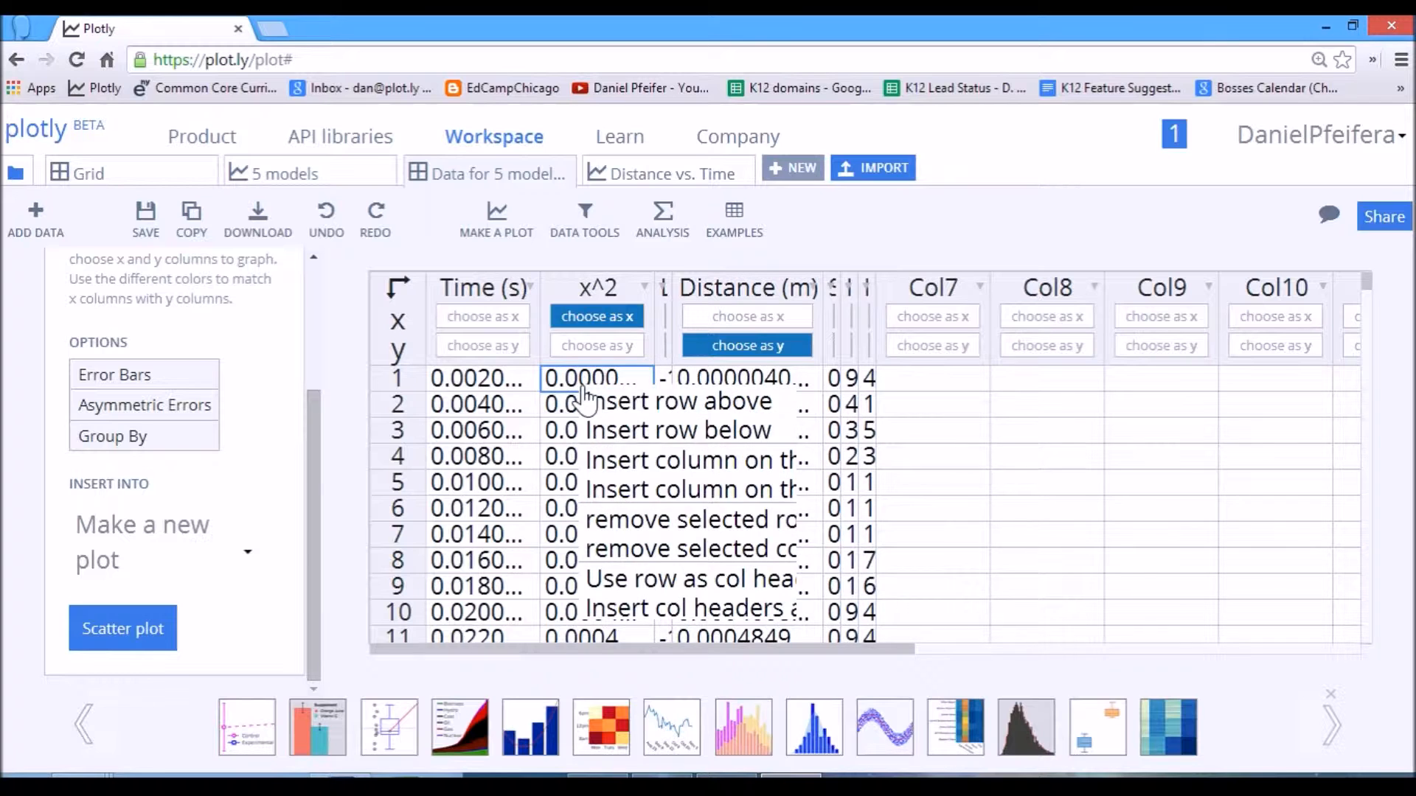
left_click(630, 549)
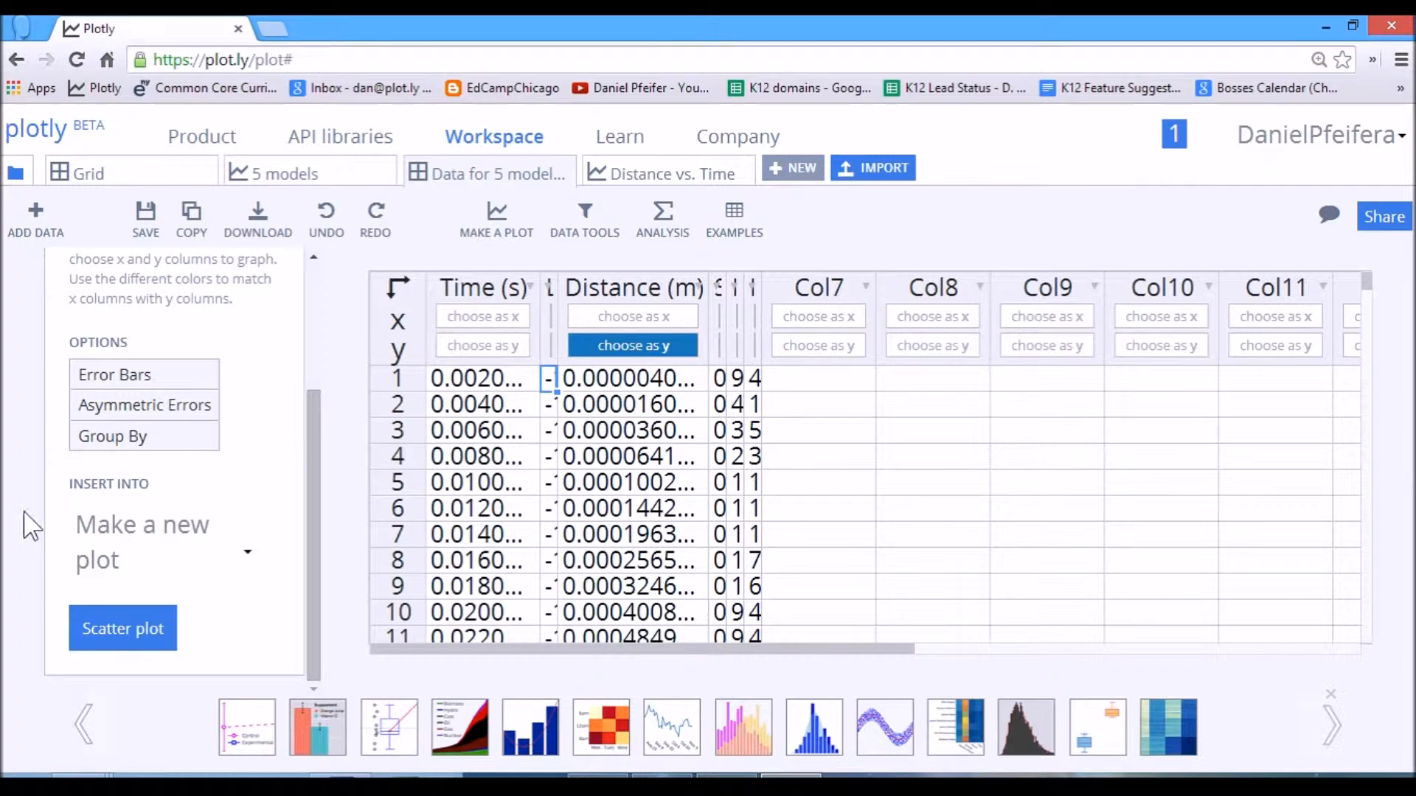
left_click(666, 225)
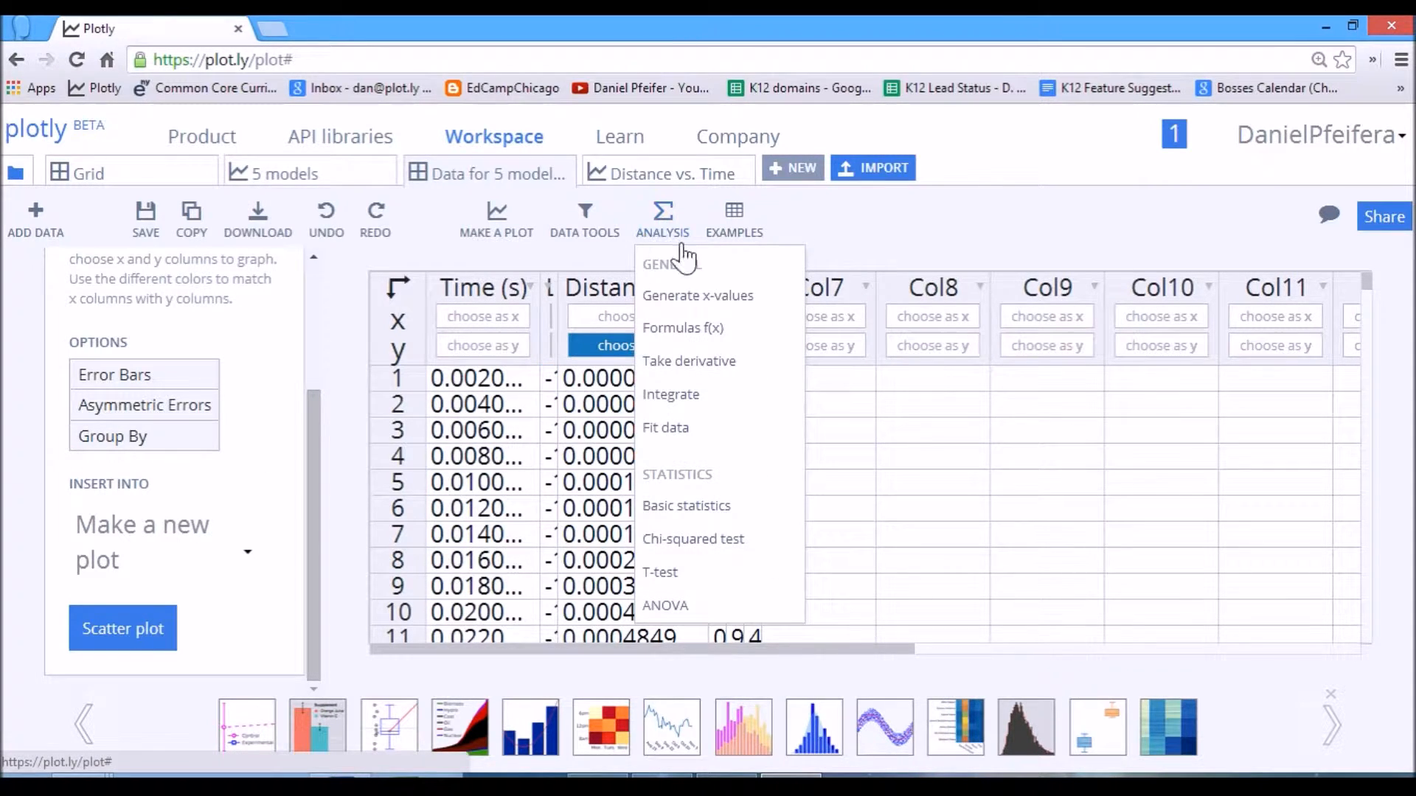
left_click(679, 325)
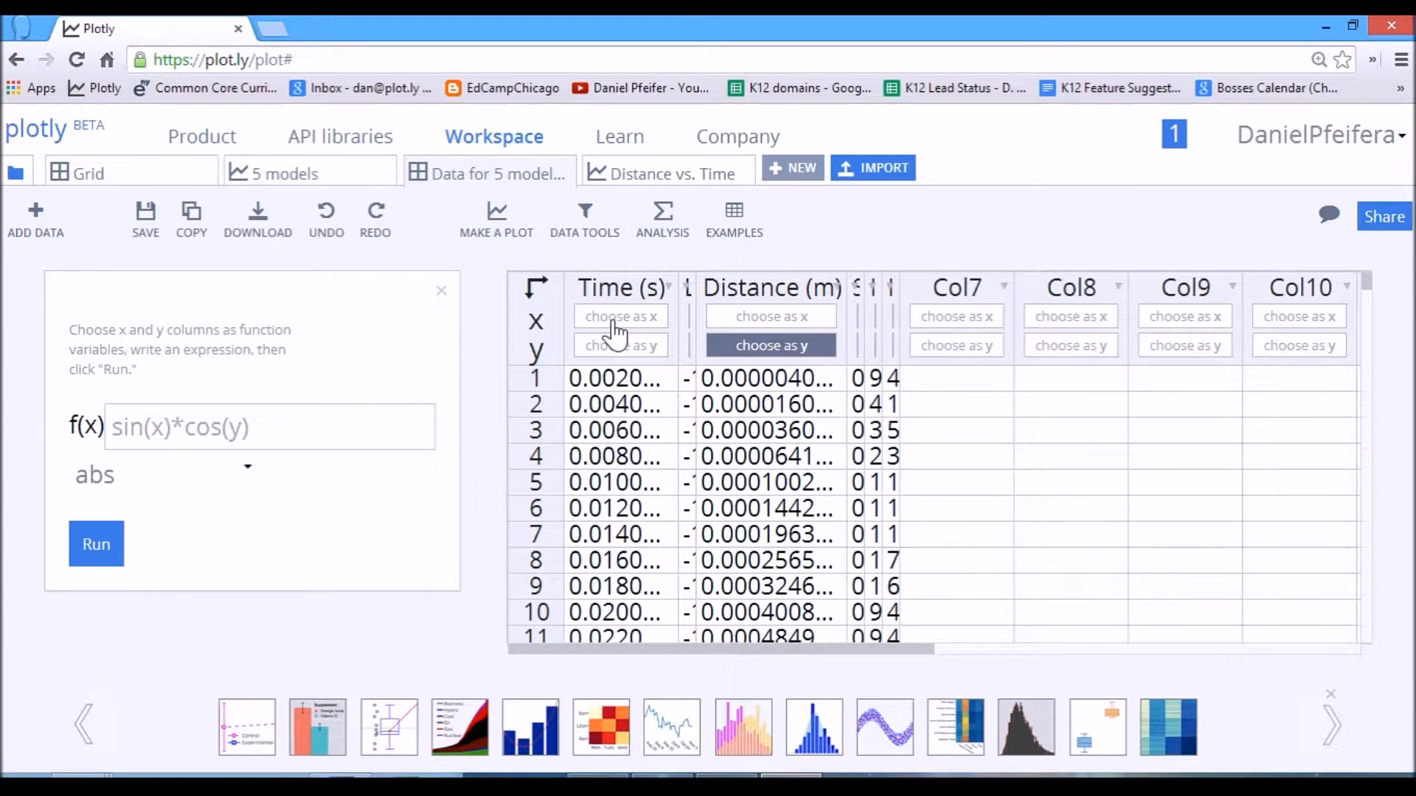
left_click(614, 317)
left_click(720, 347)
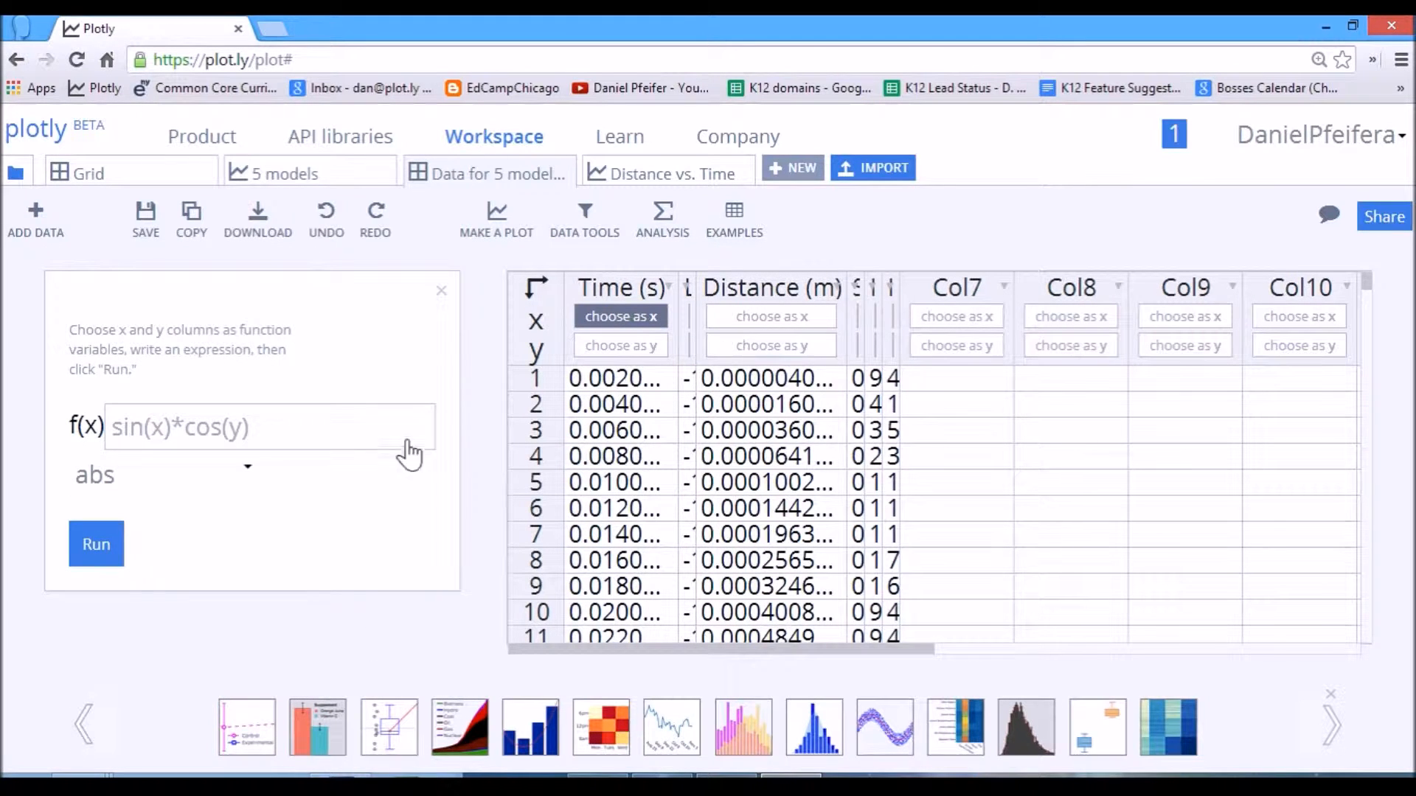
left_click(311, 432)
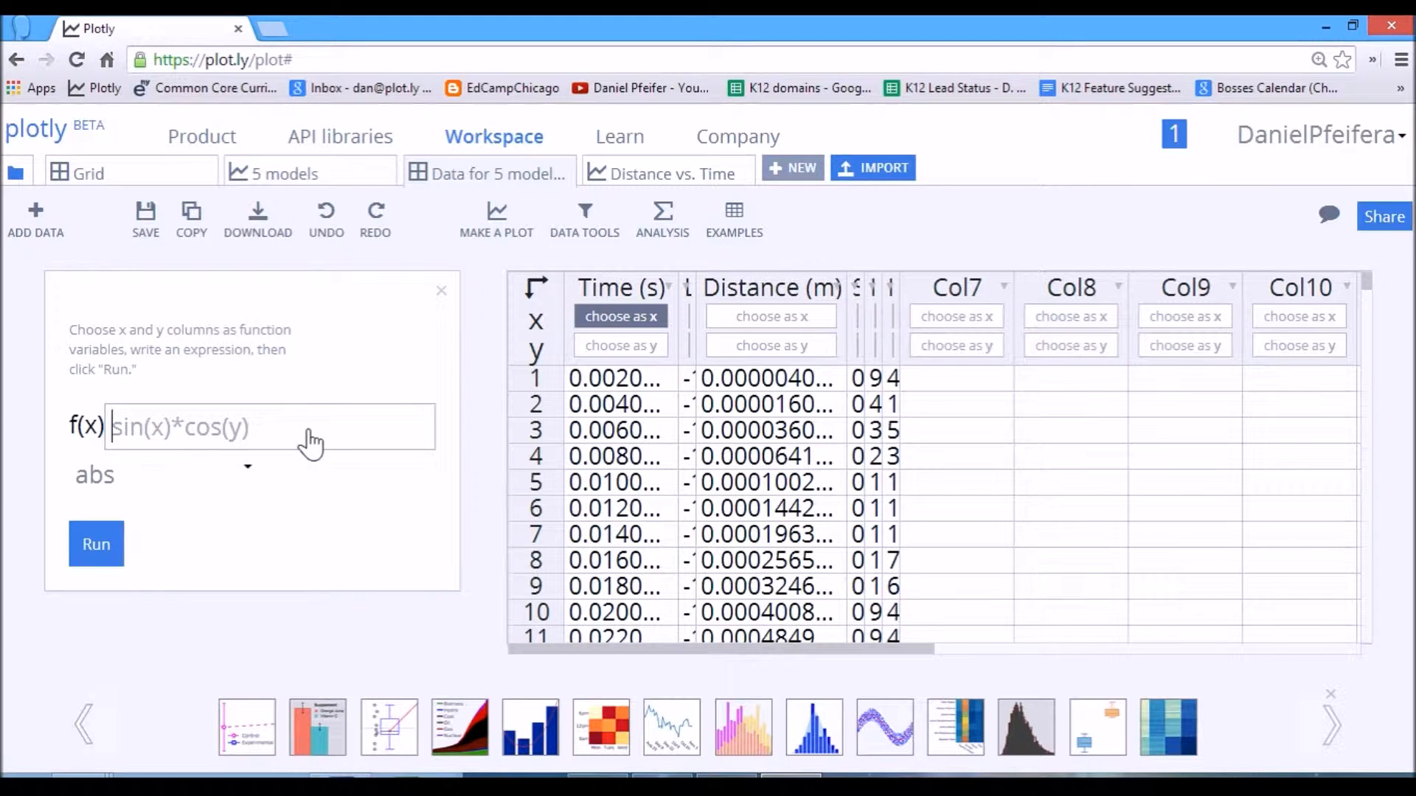
type("x^")
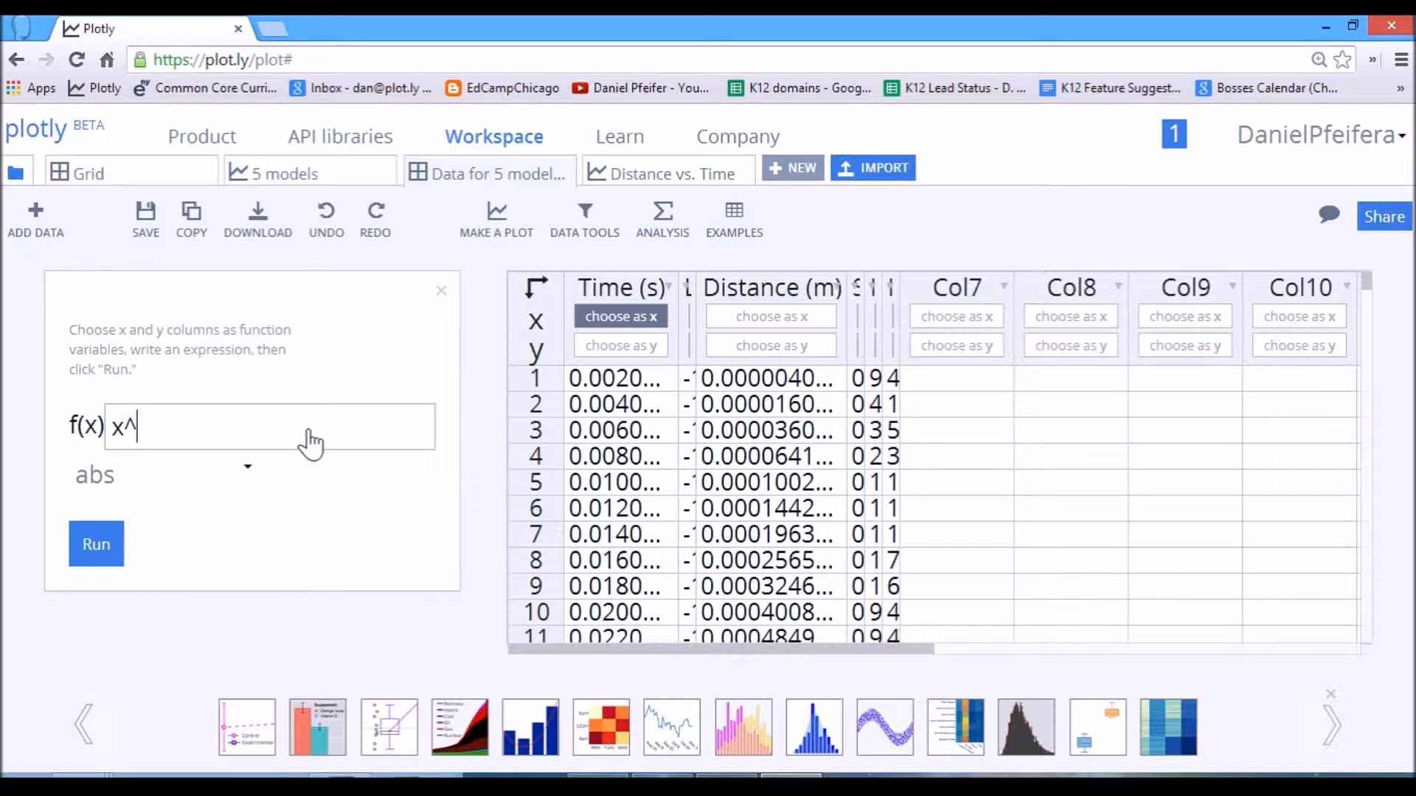
left_click(94, 544)
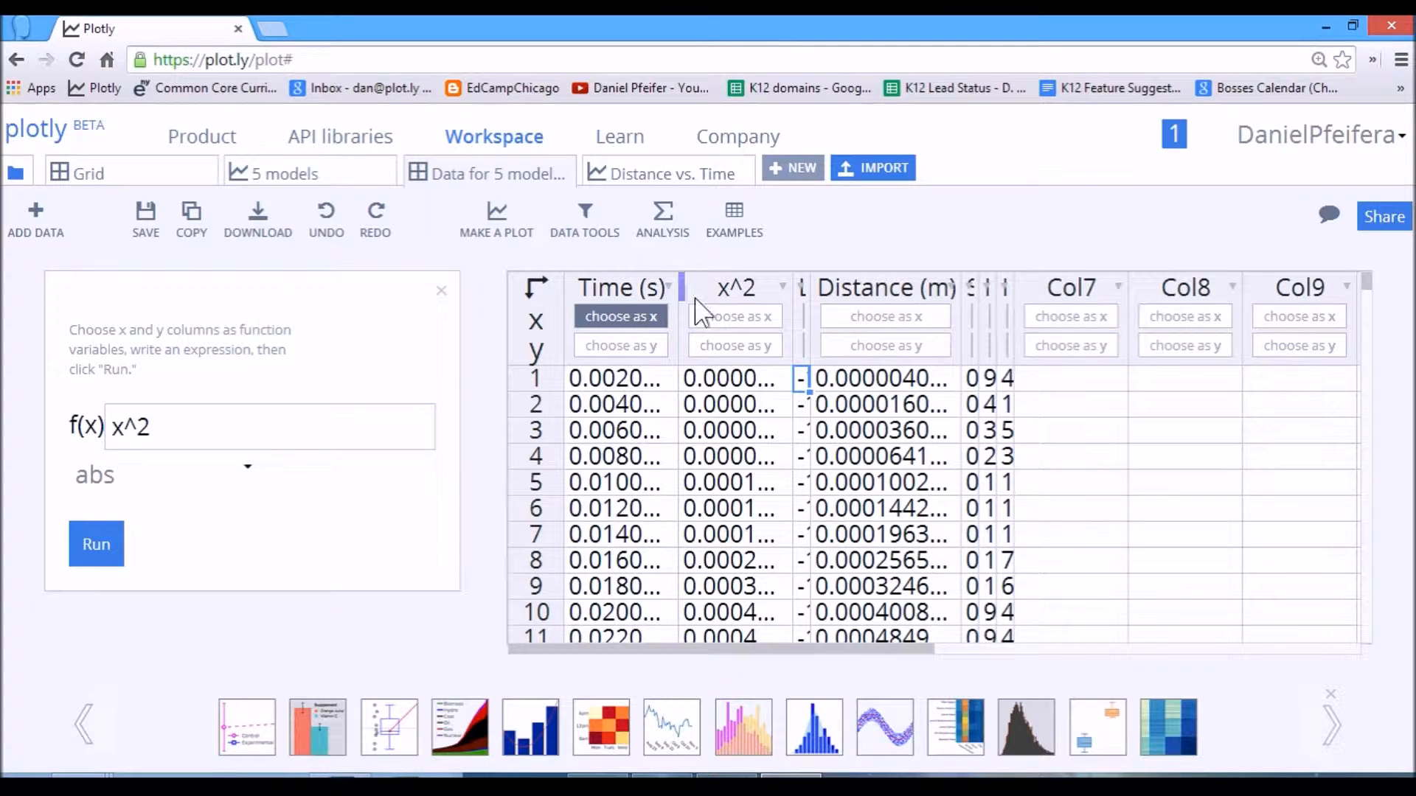
Rename the newly calculated x^2 column as (Time)^2.
left_click(783, 289)
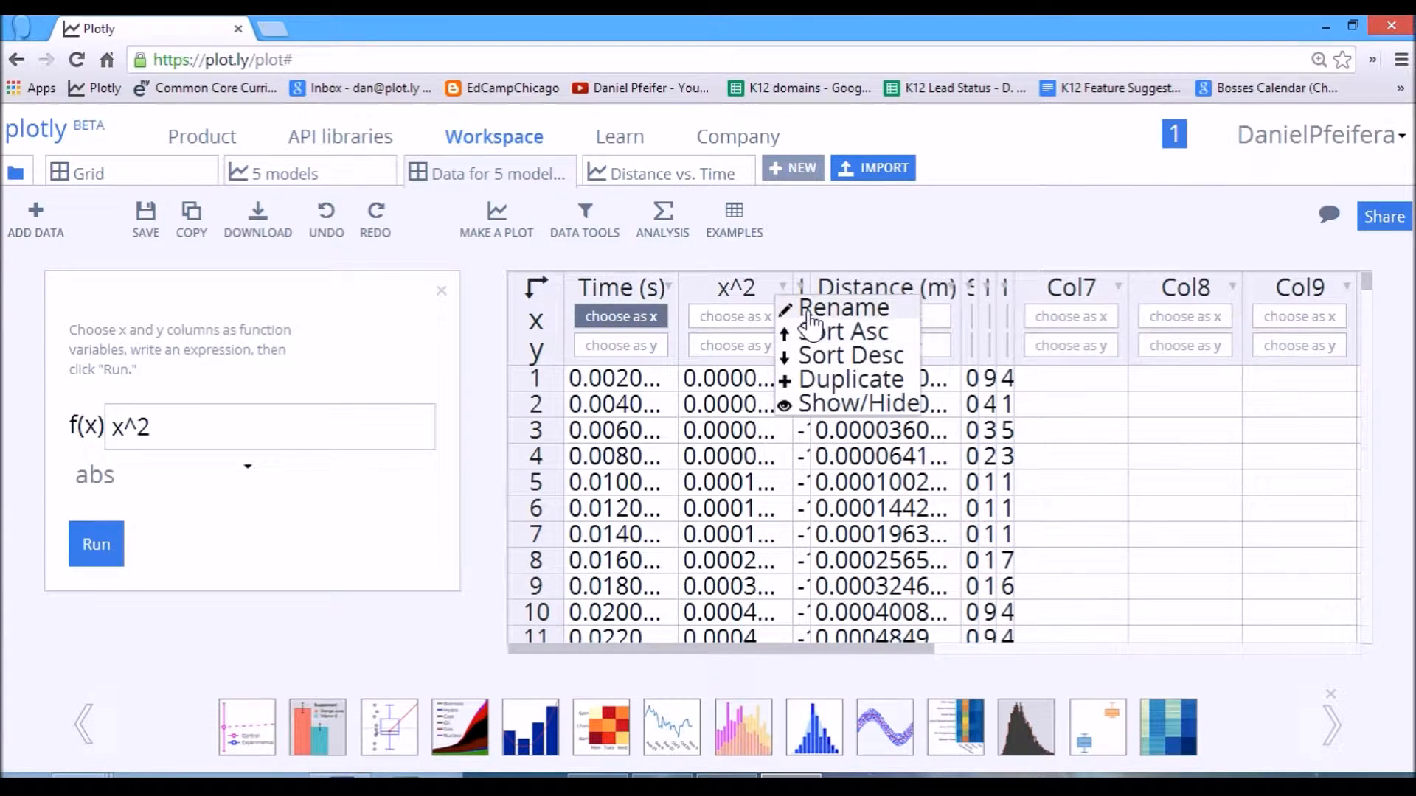
left_click(791, 309)
key("Delete")
type("(time")
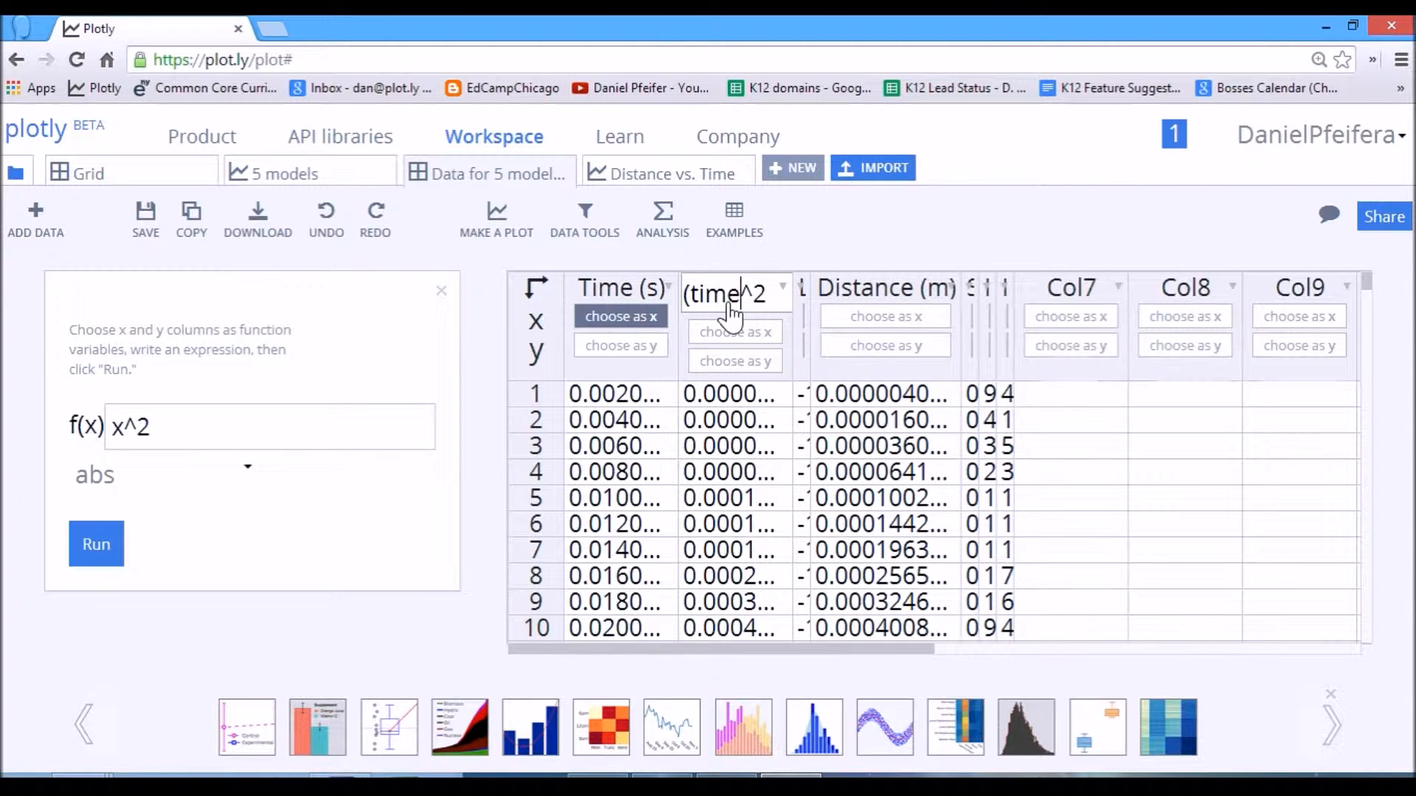
key("BackSpace")
key("BackSpace")
key("BackSpace")
key("BackSpace")
type("Time")
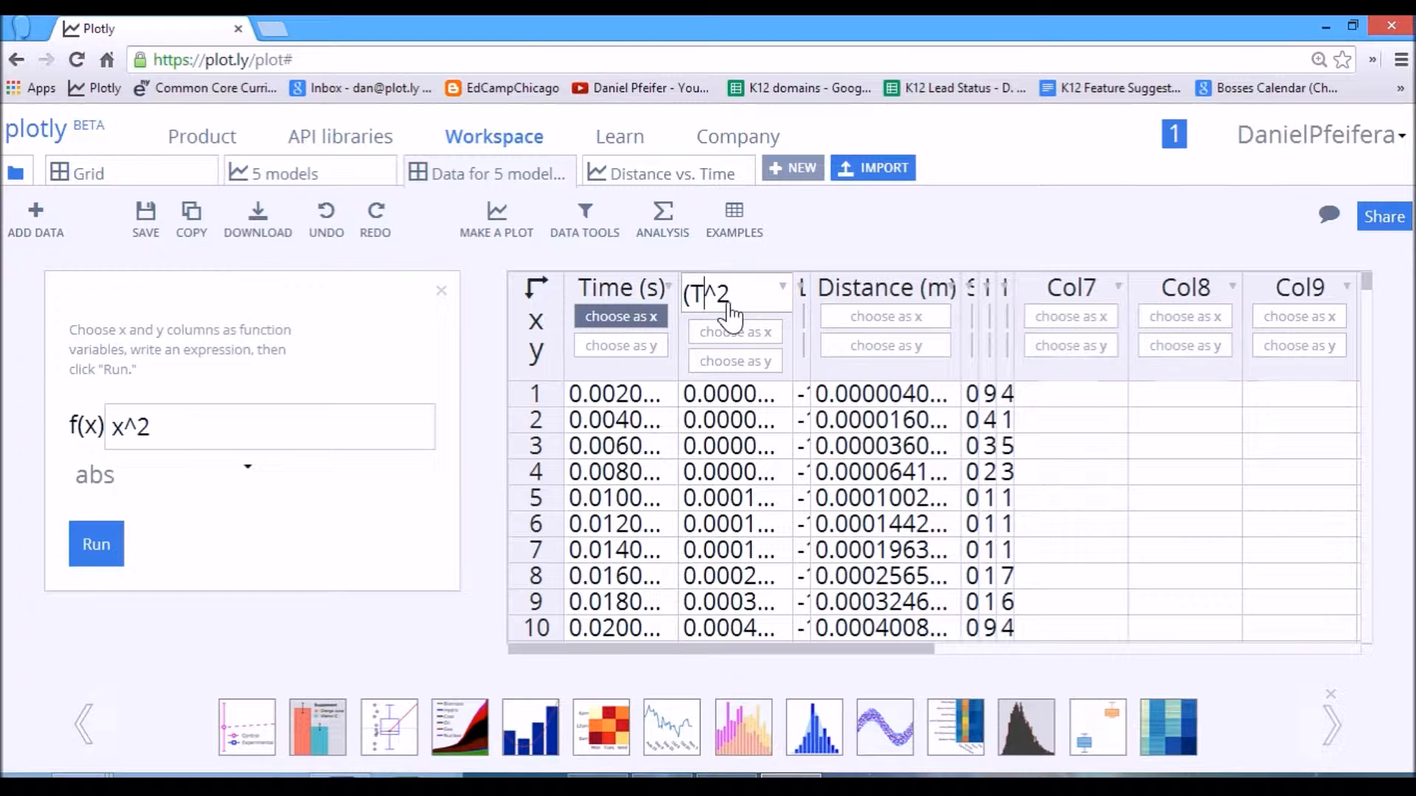
type(")")
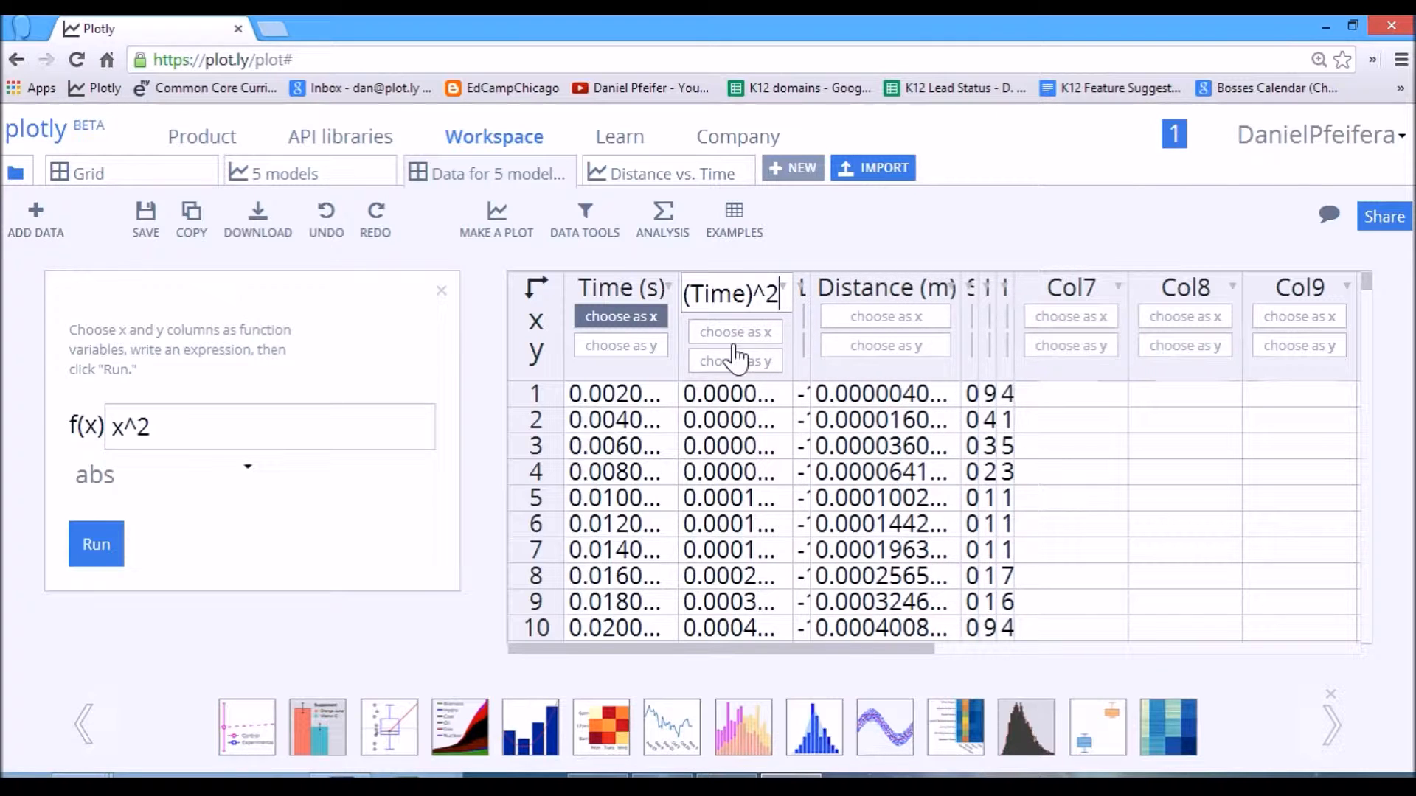
Make a new scatter plot with (Time)^2 as x and Distance (m) as y.
left_click(492, 221)
left_click(504, 295)
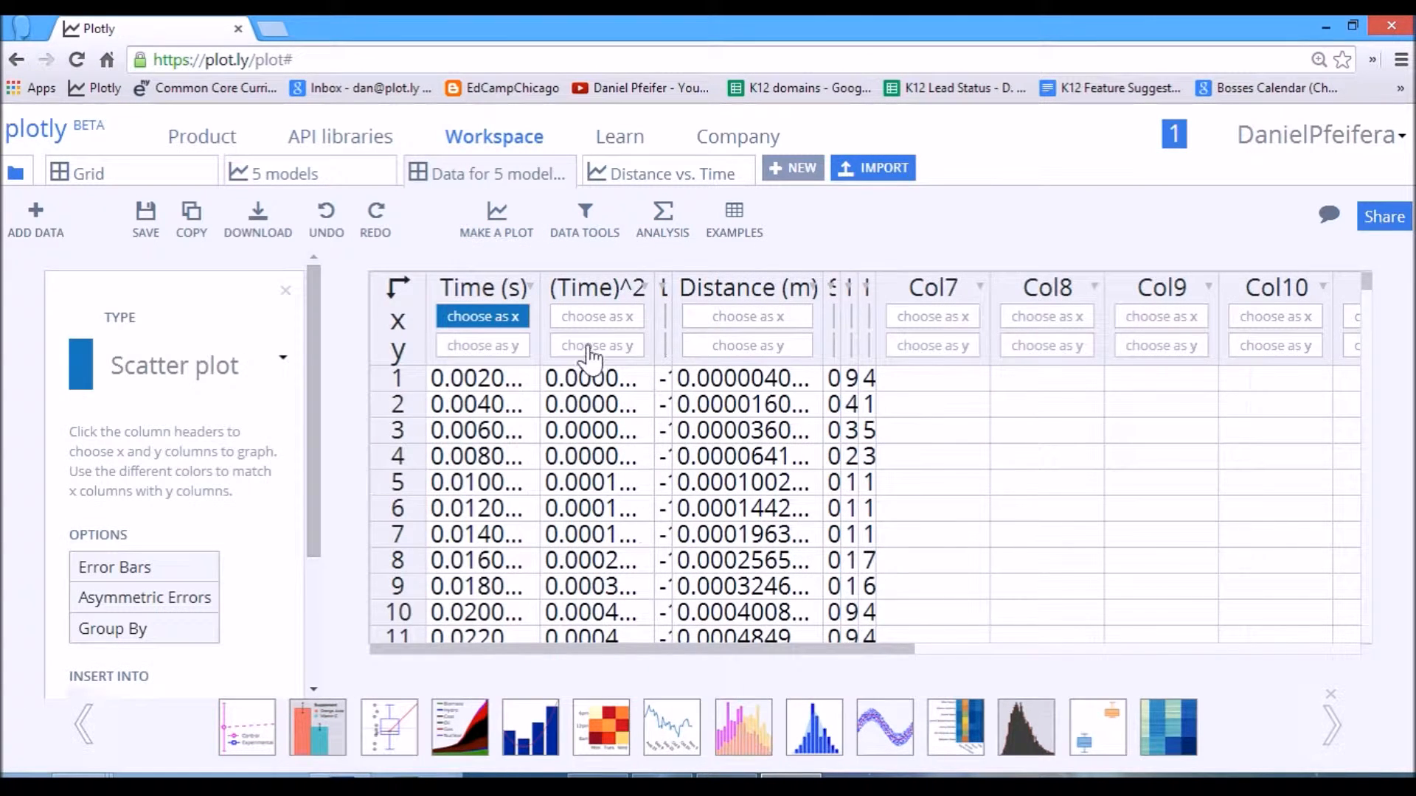
left_click(599, 318)
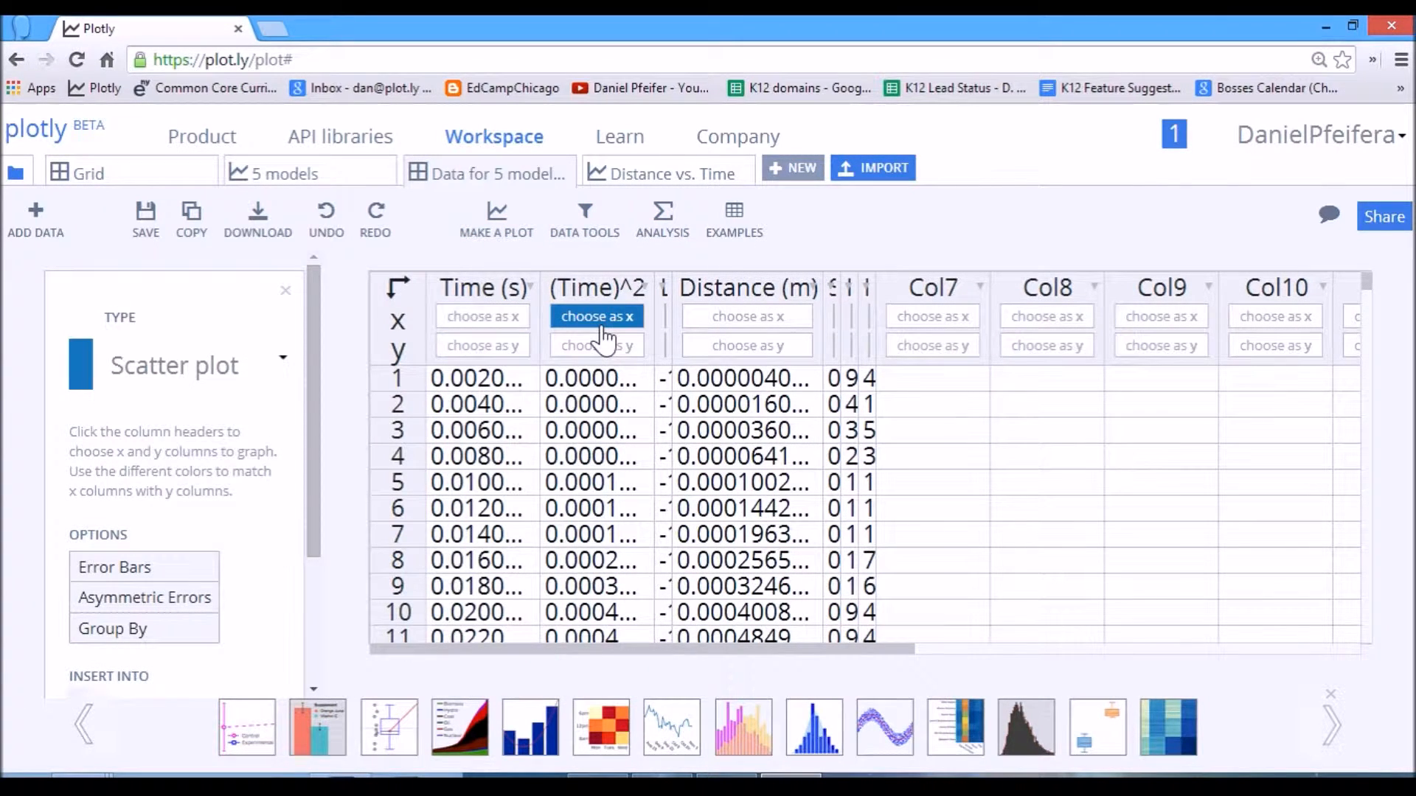
left_click(729, 347)
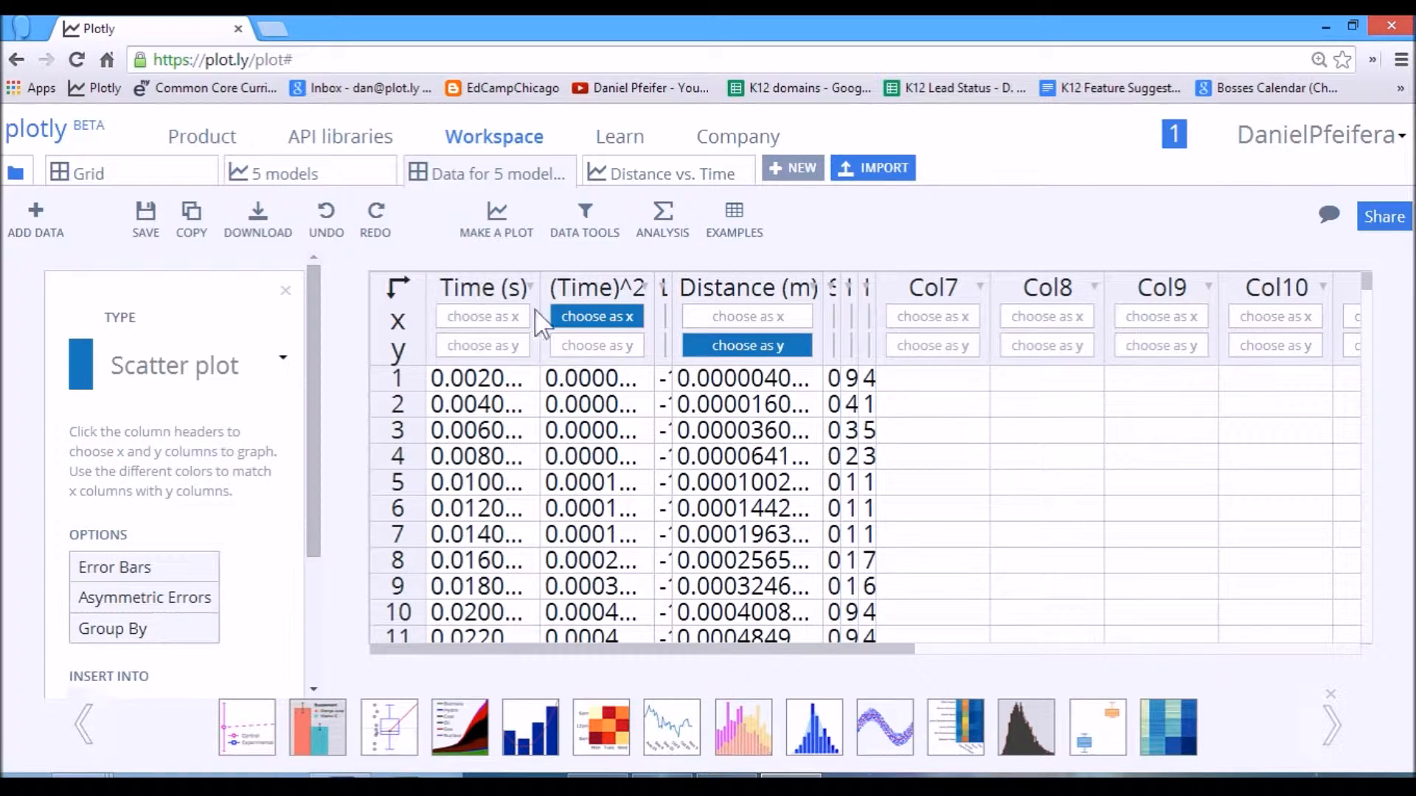
left_click_drag(311, 500, 295, 594)
left_click(143, 654)
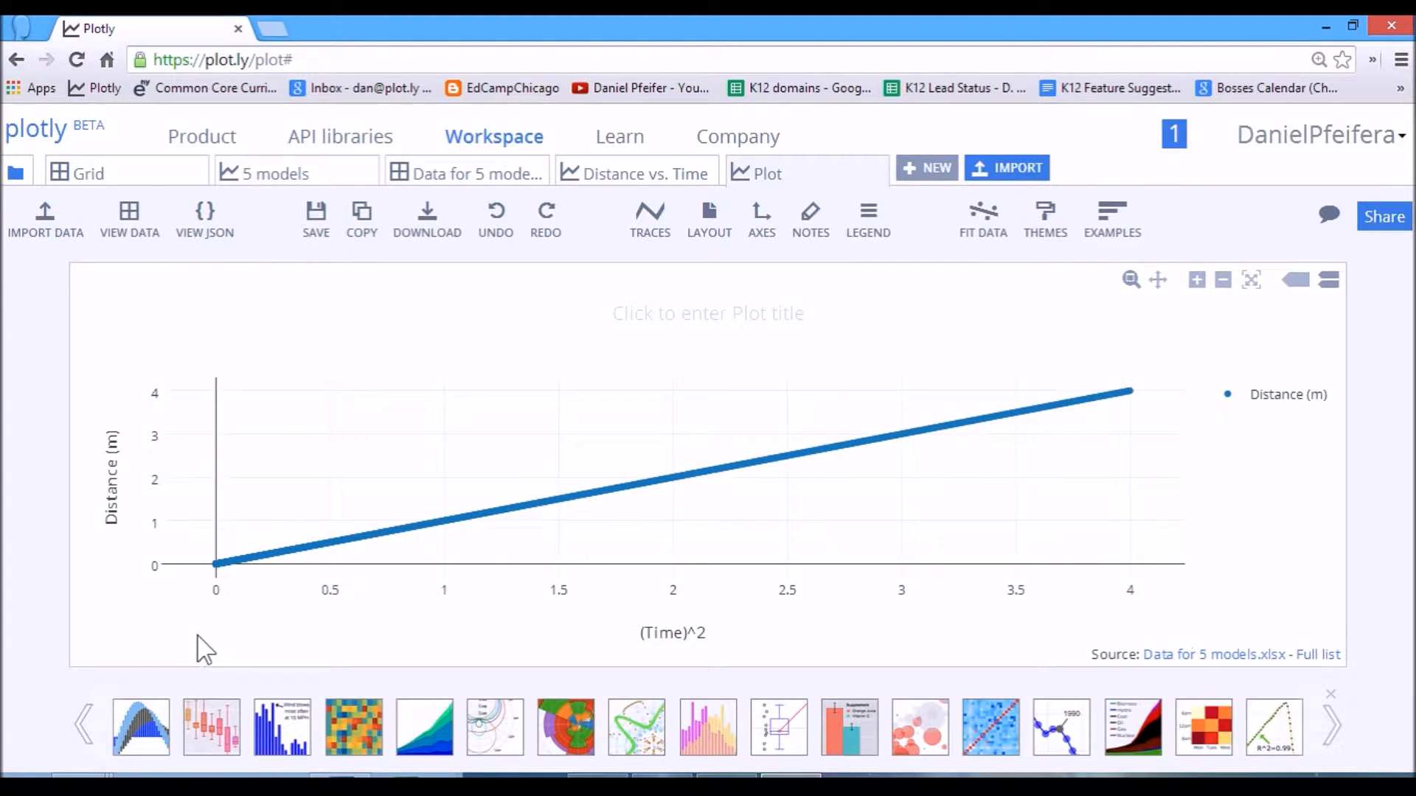
Run a linear a + b*x fit on the Distance (m) trace and add its results as a plot annotation.
left_click(987, 225)
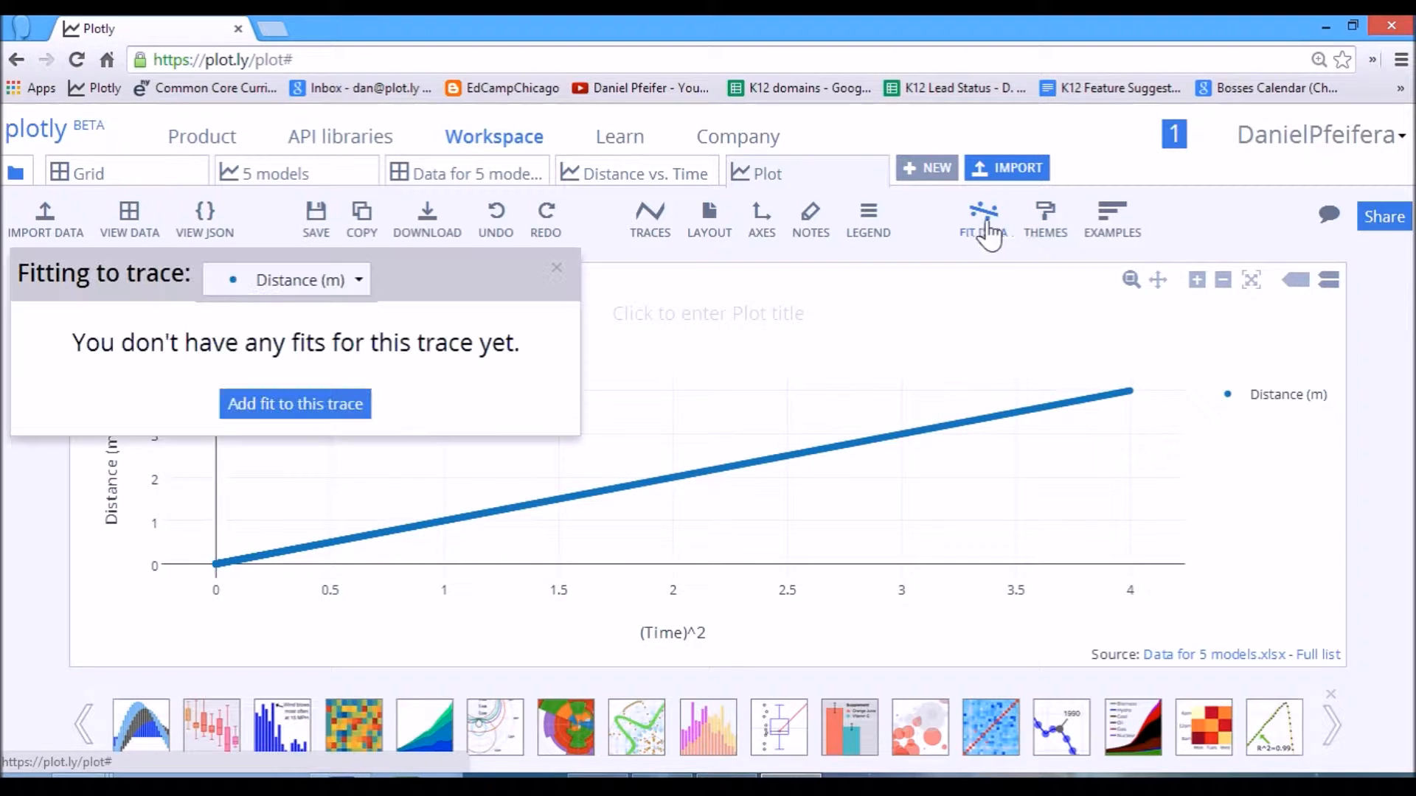
left_click(325, 287)
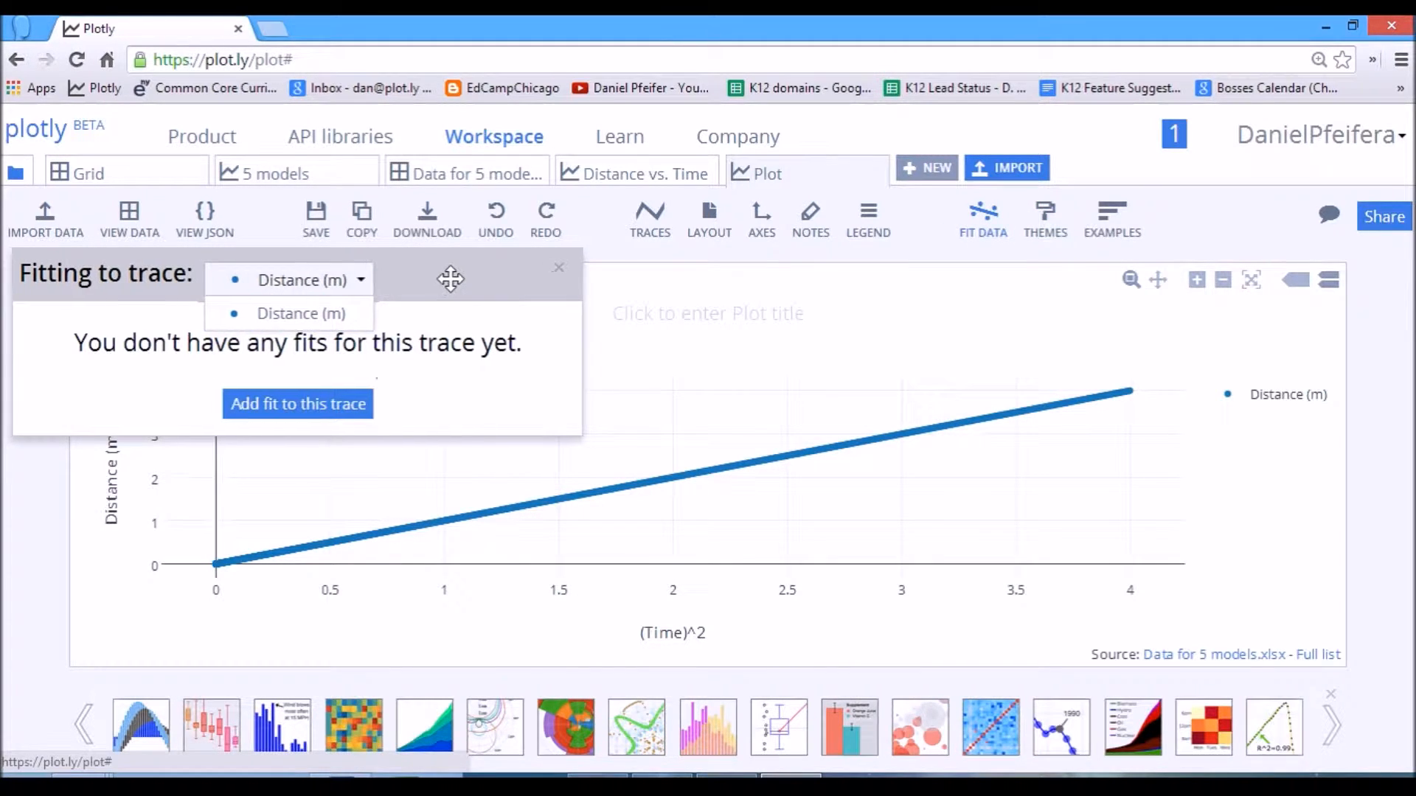
left_click(333, 408)
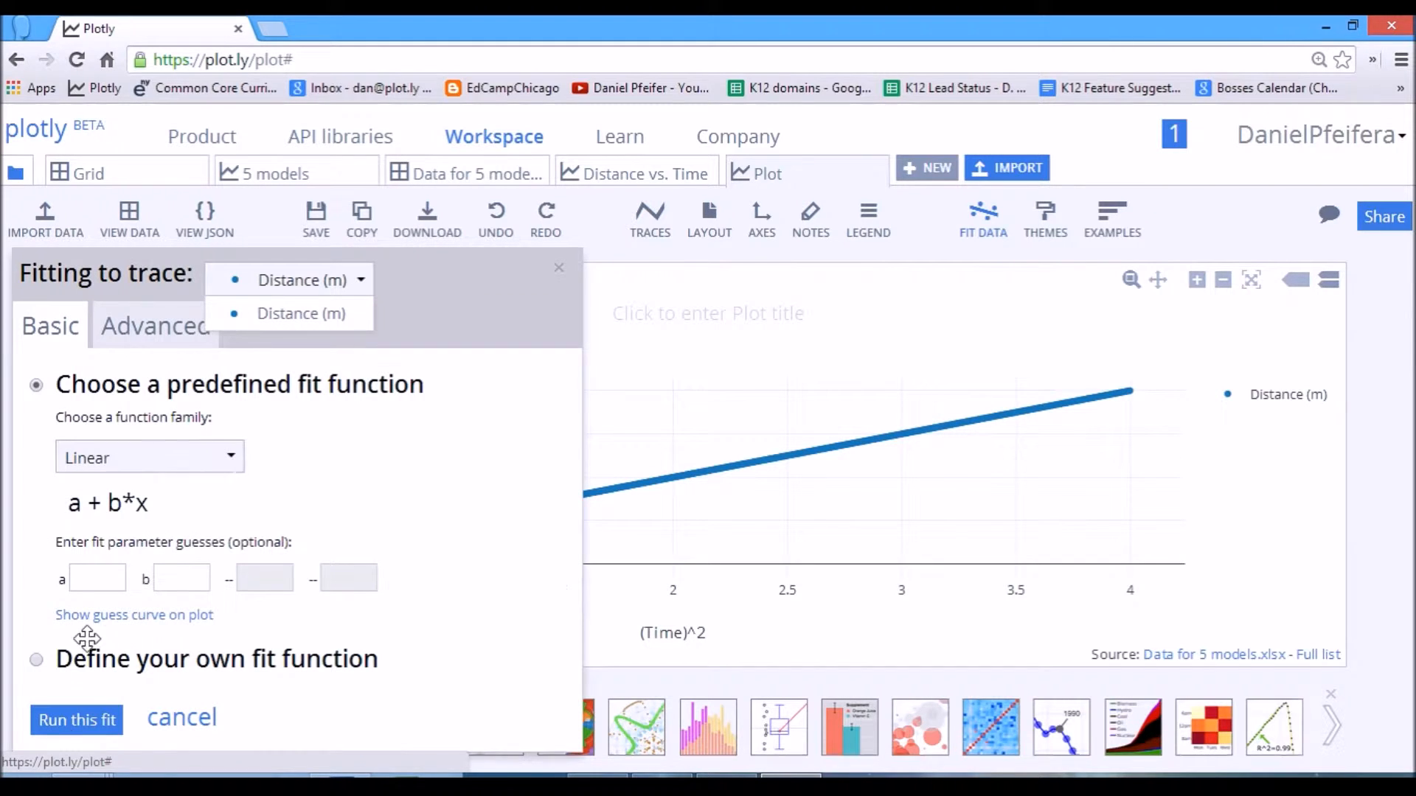
left_click(66, 721)
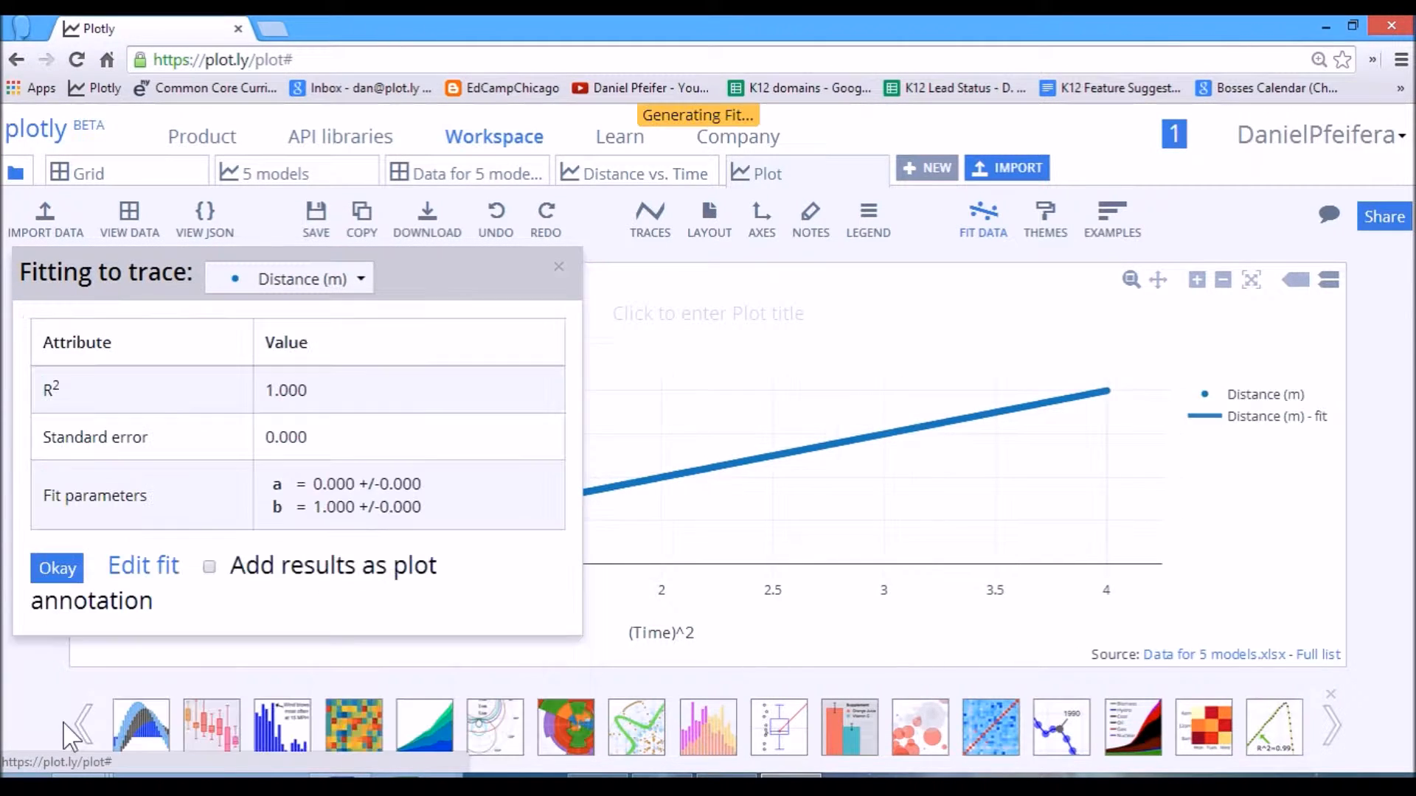
left_click(210, 567)
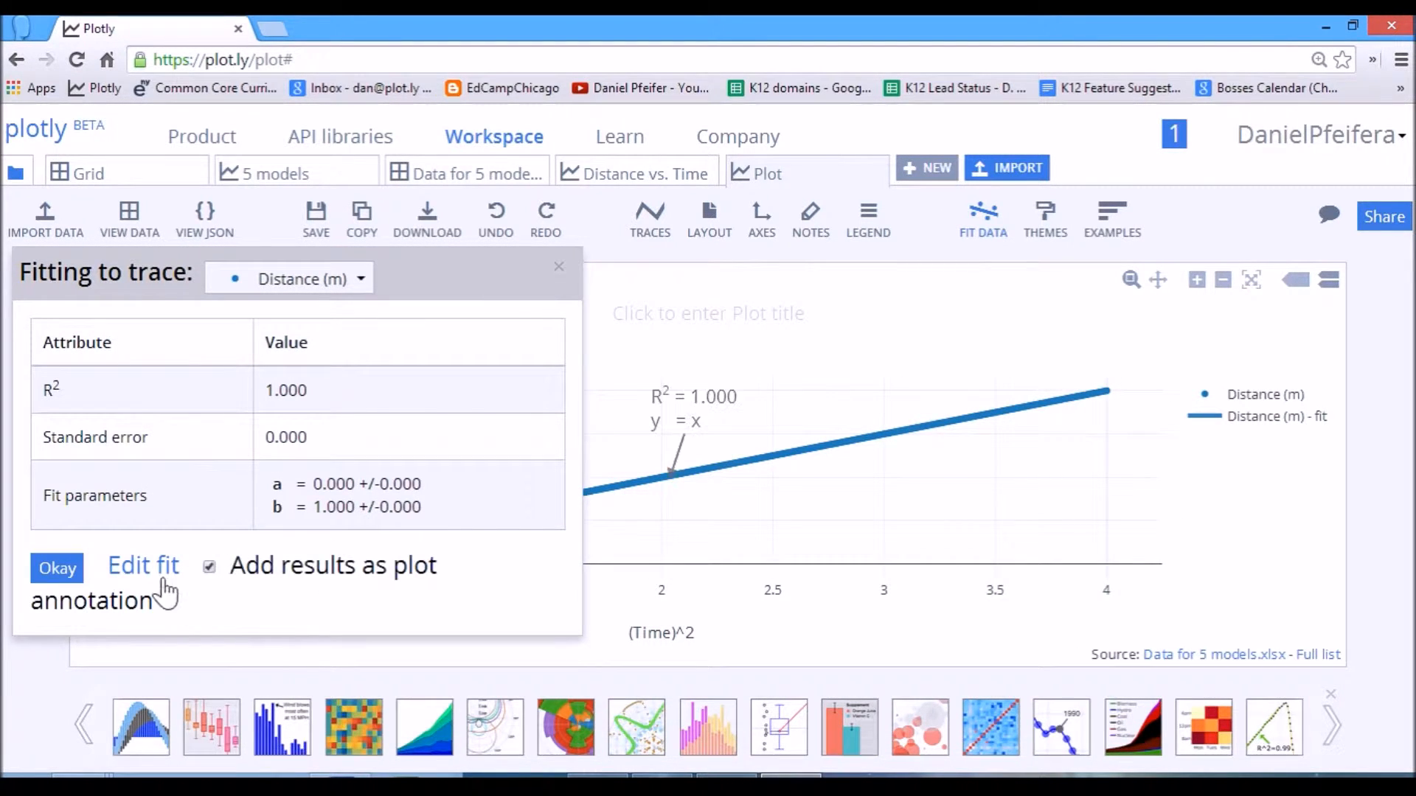
left_click(83, 576)
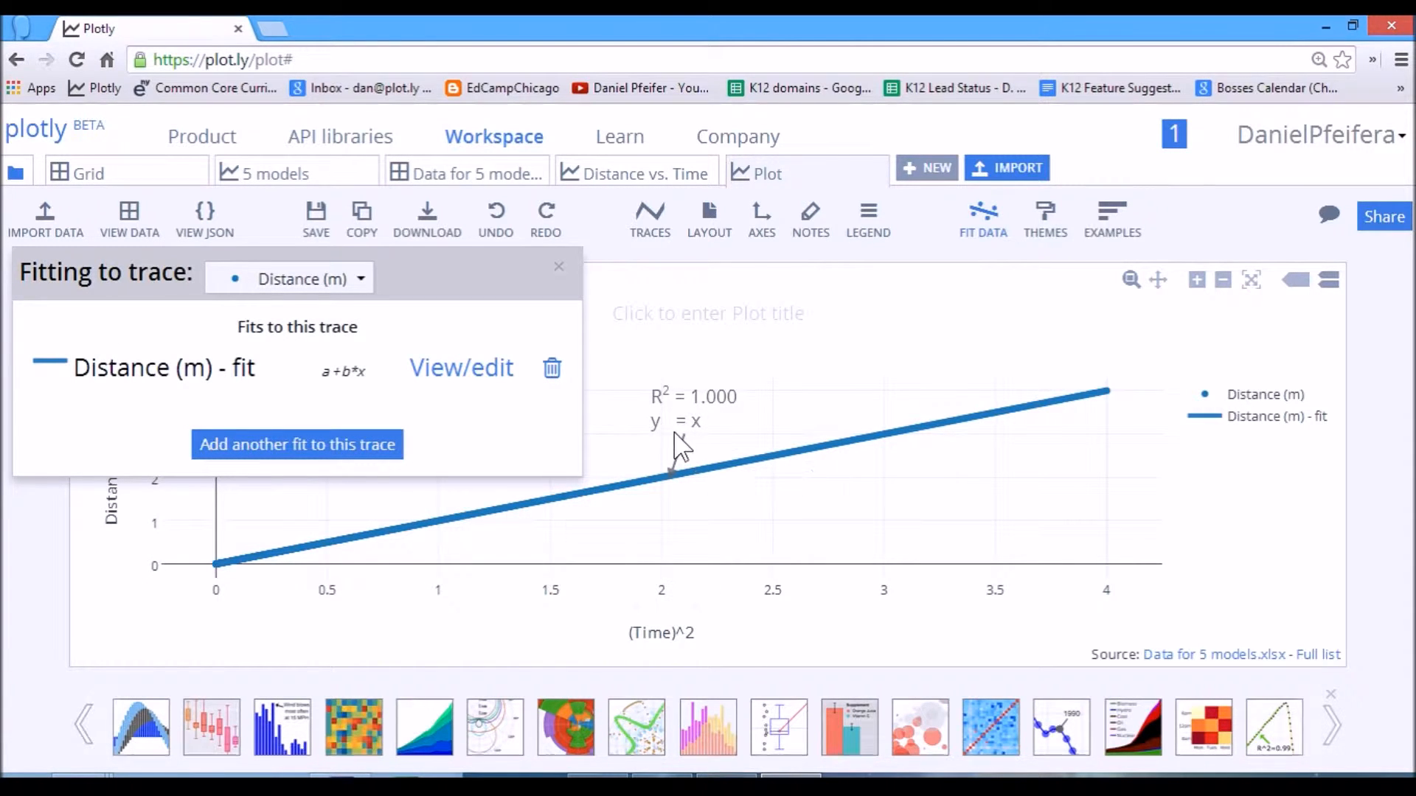
left_click(562, 271)
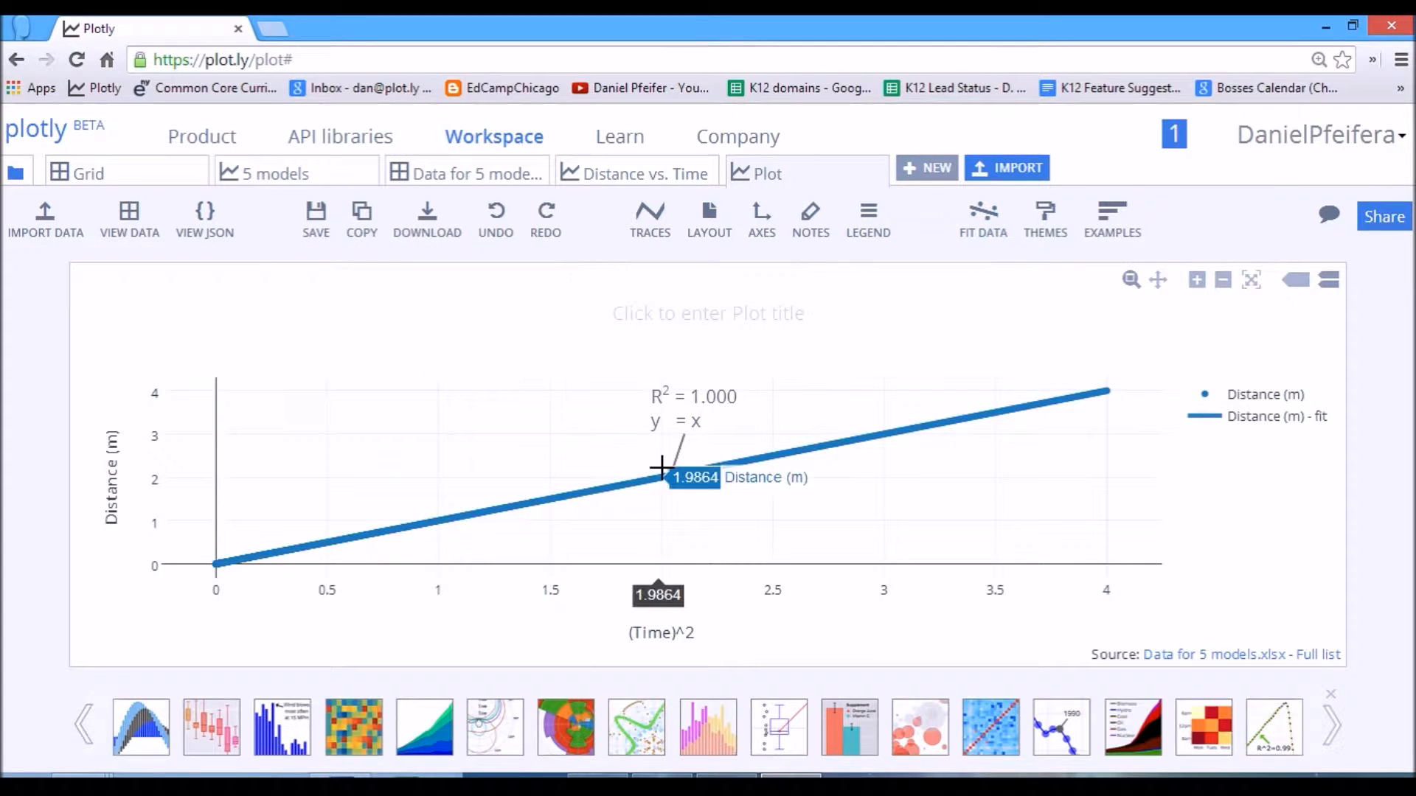
Edit the fit annotation's equation to read D = t<sup>2</sup>, keeping the R<sup>2</sup> line above it.
left_click(658, 424)
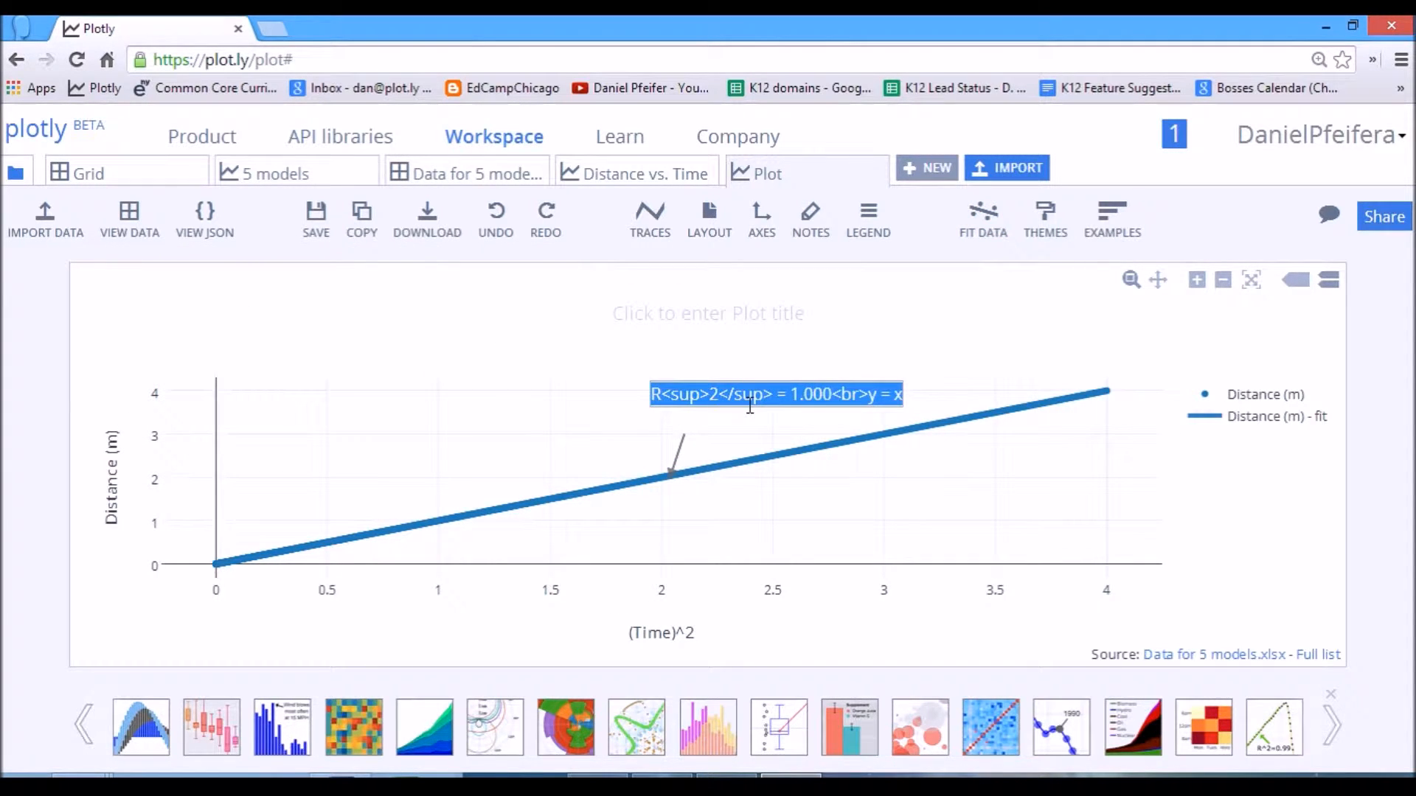
left_click(717, 516)
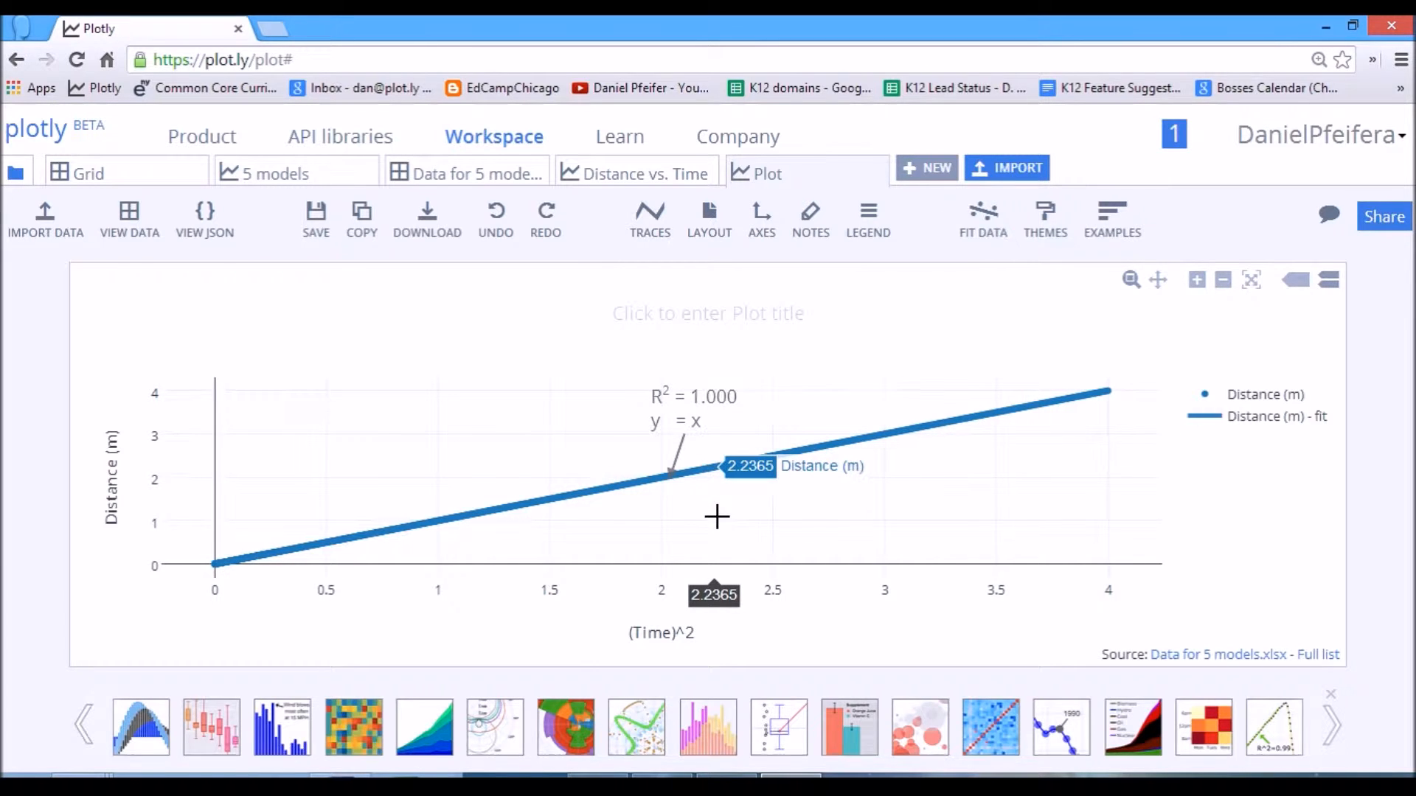
left_click(657, 426)
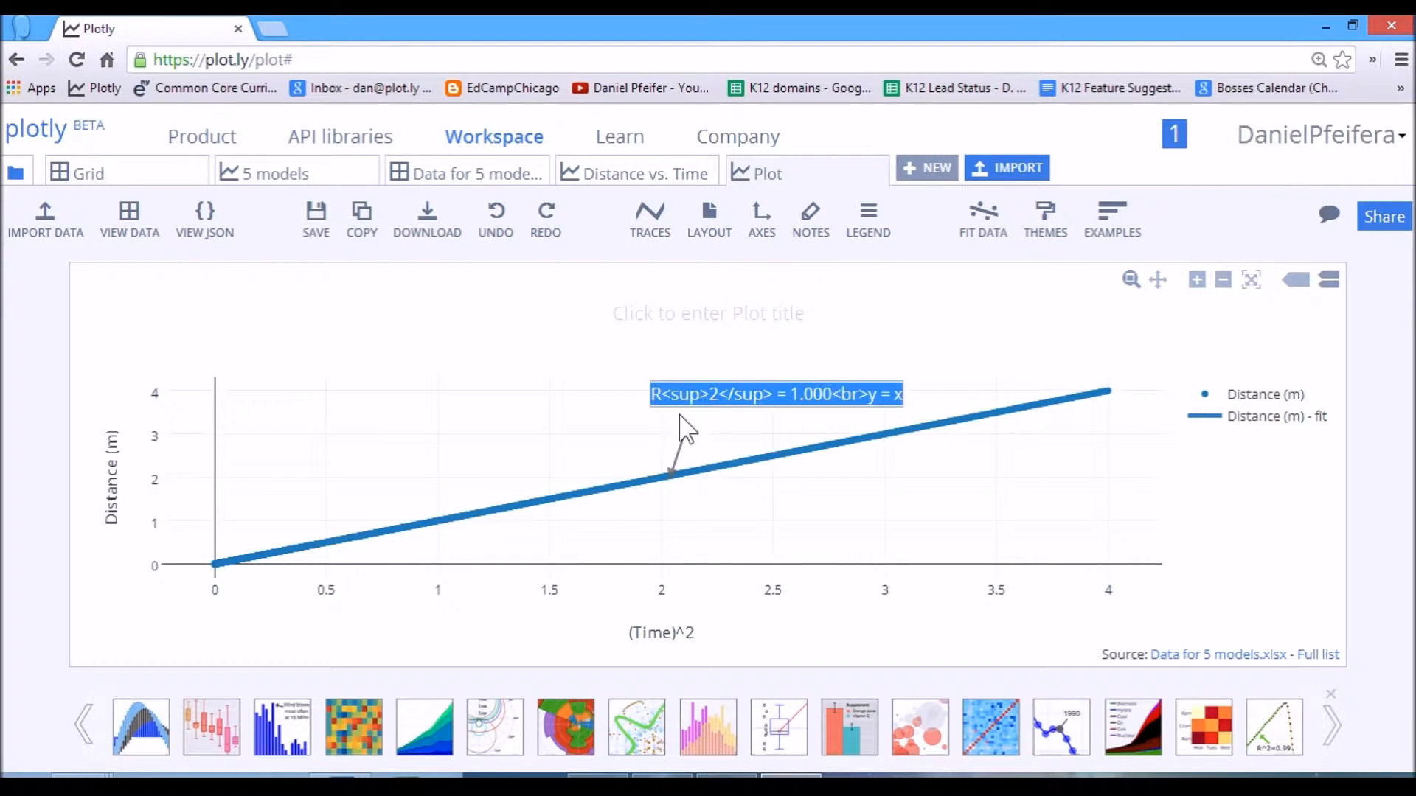
left_click(823, 396)
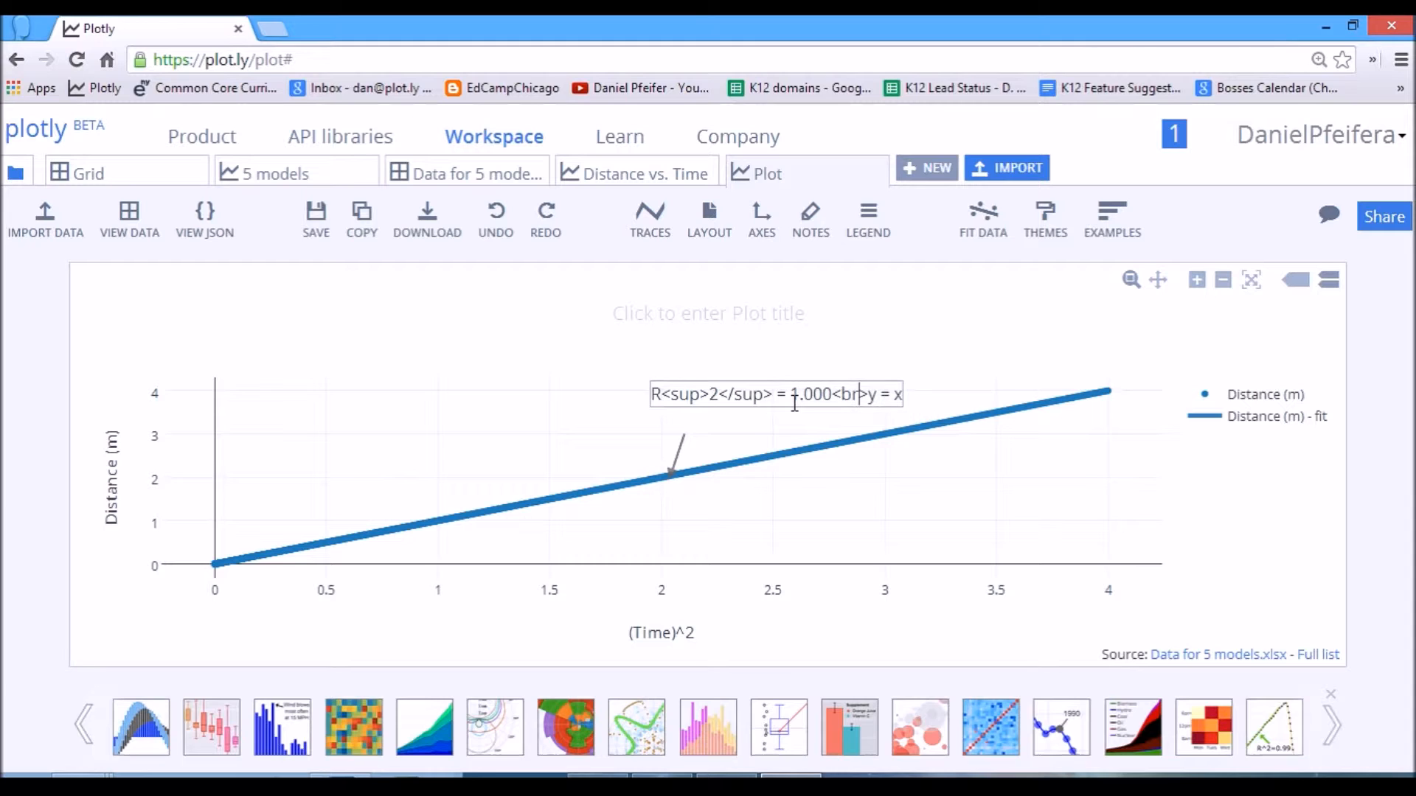
key("BackSpace")
type("D")
key("End")
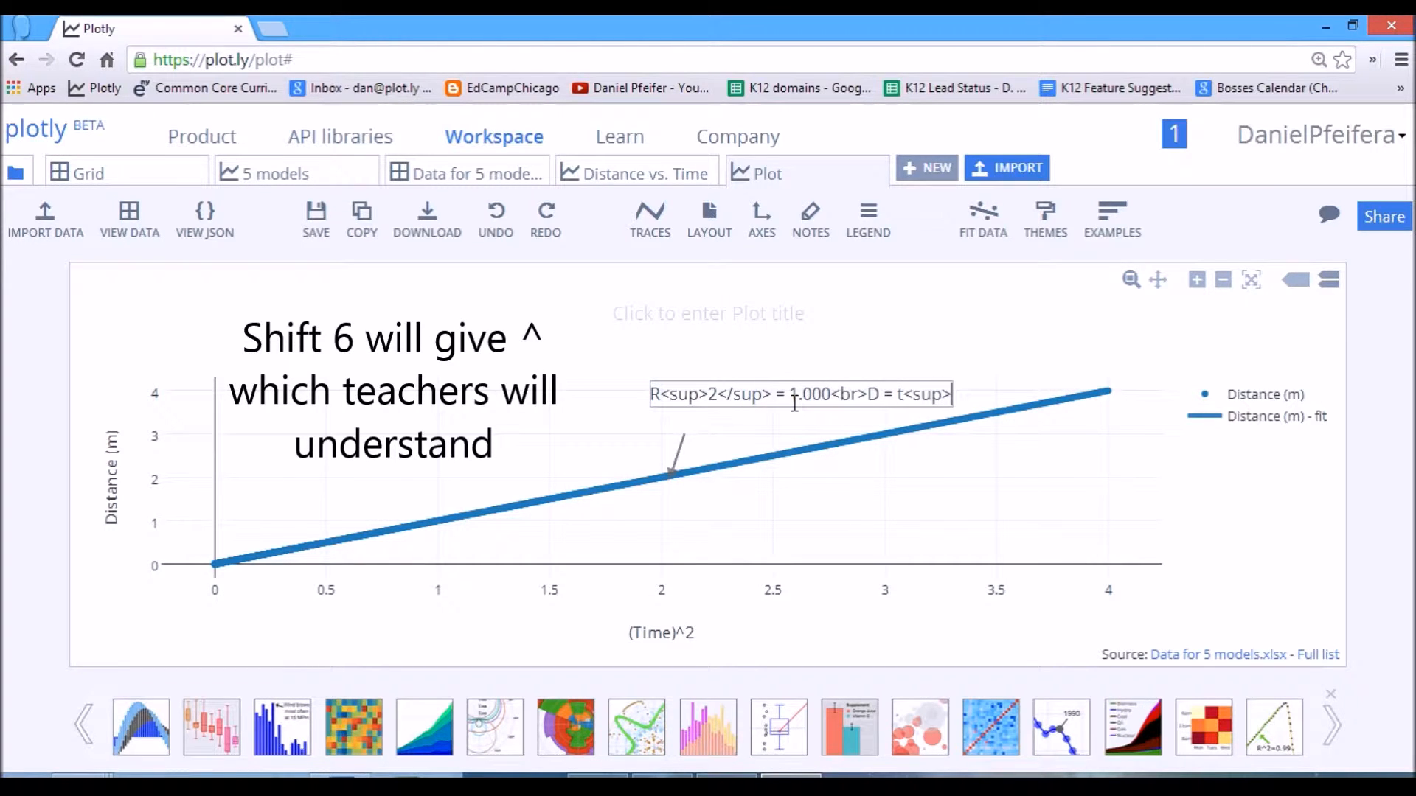
type("</sup>")
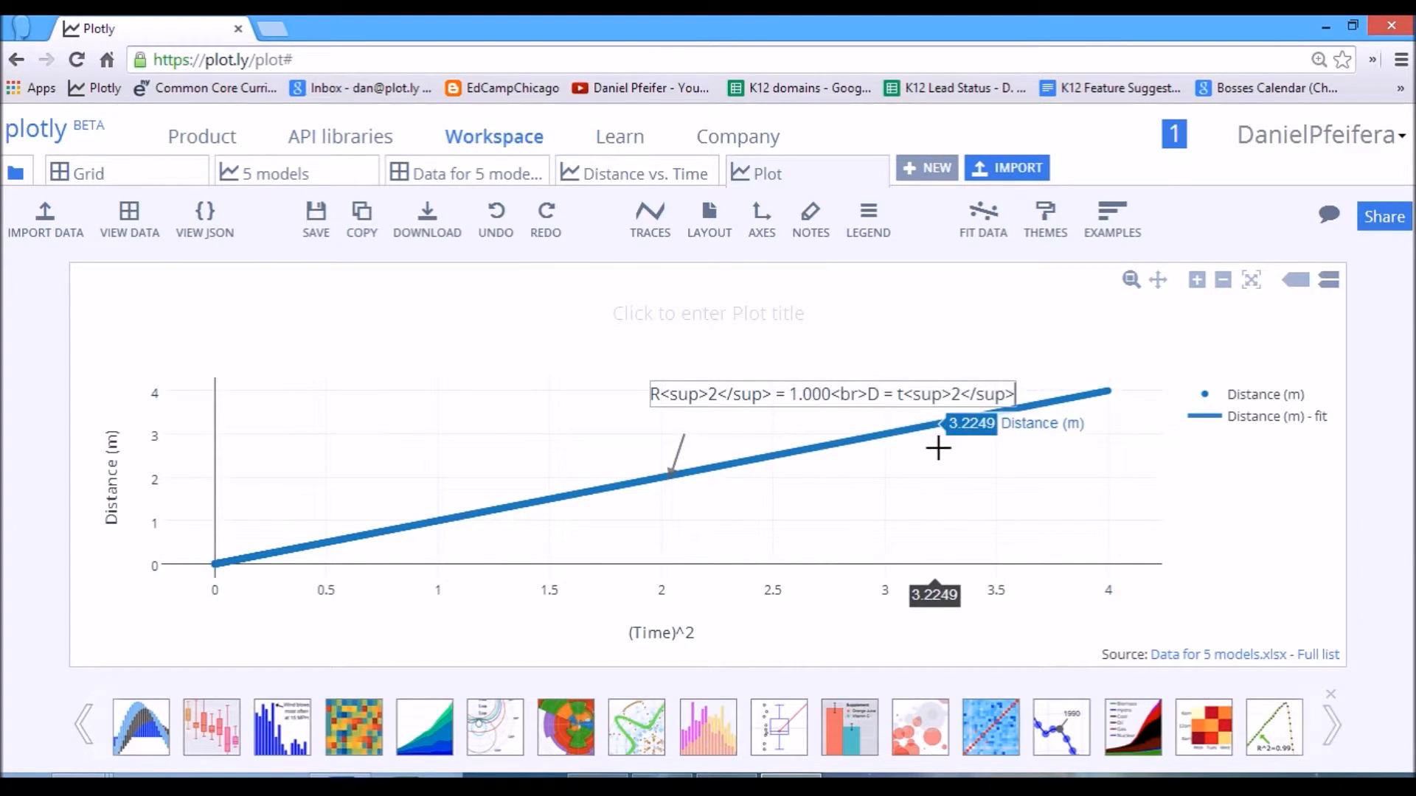
left_click(930, 452)
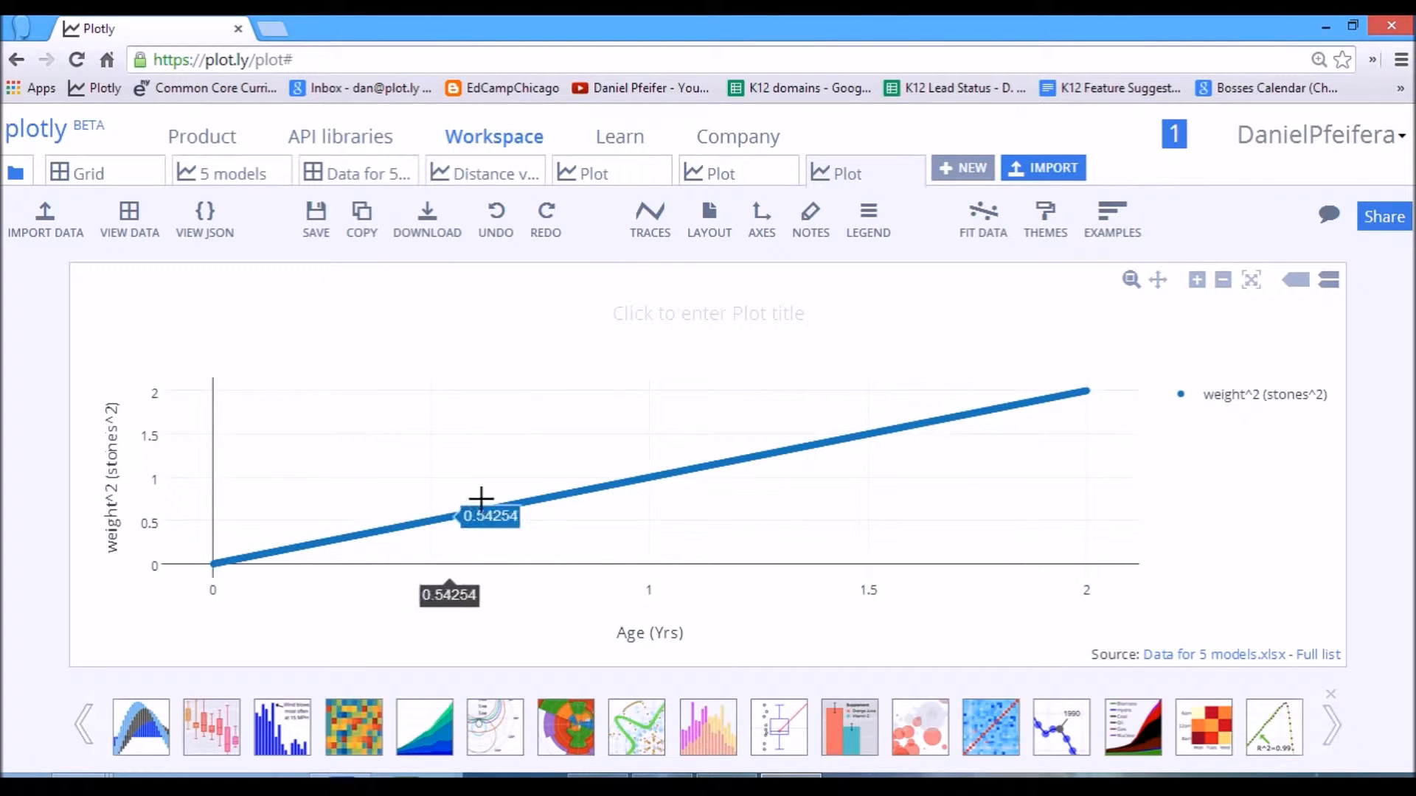
Zoom in on the low Age (Yrs) region of the Inv Squared scatter plot.
left_click(661, 238)
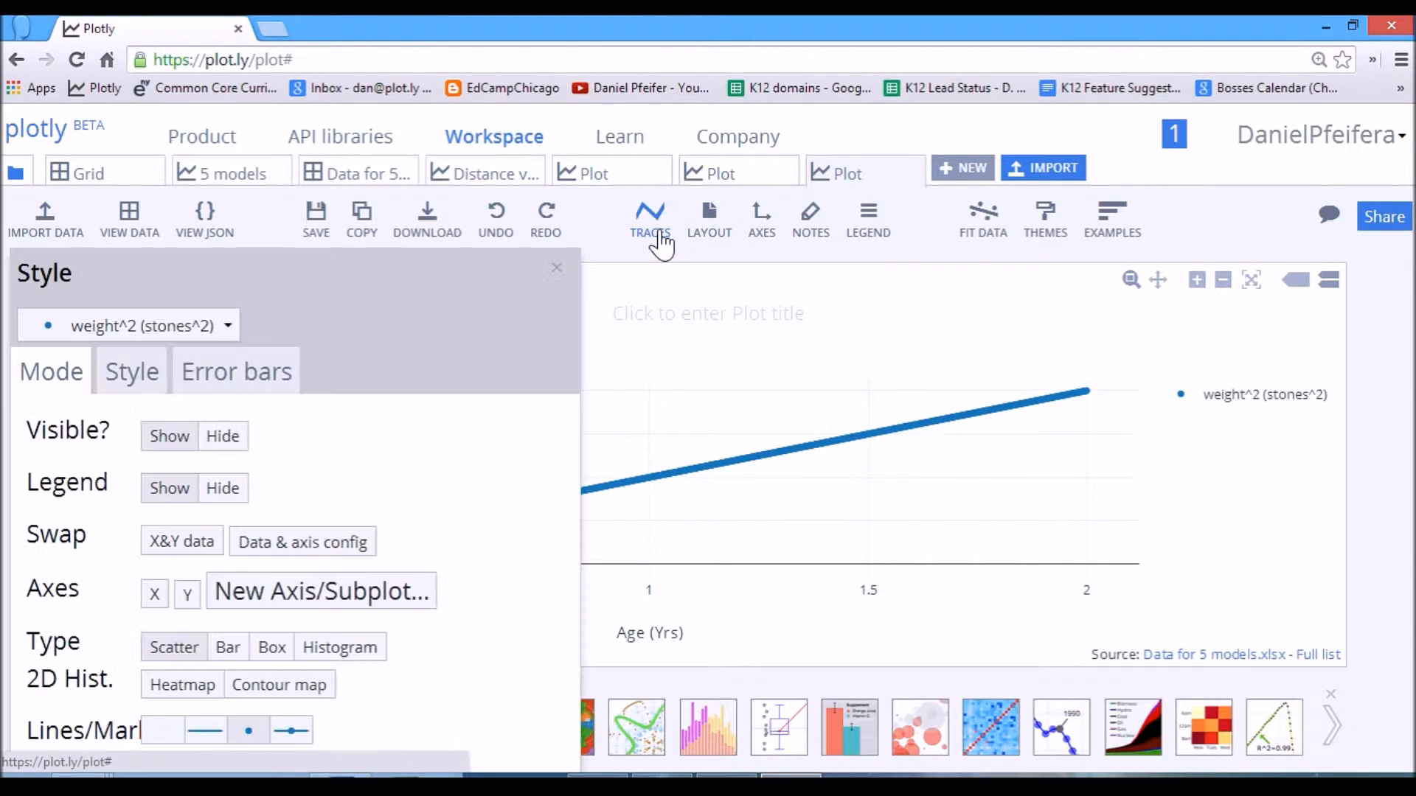
left_click(557, 268)
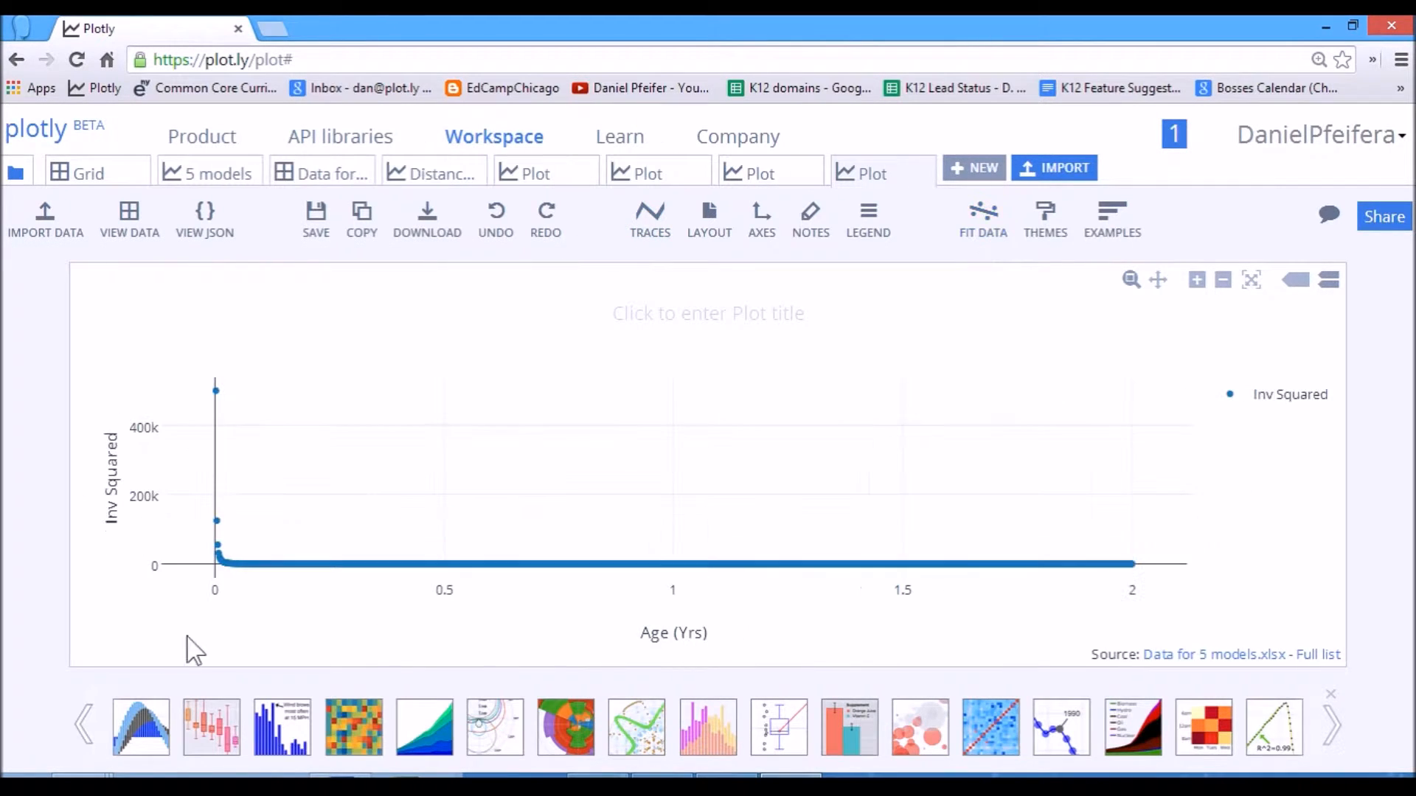
left_click_drag(498, 457, 231, 638)
left_click_drag(271, 534, 221, 583)
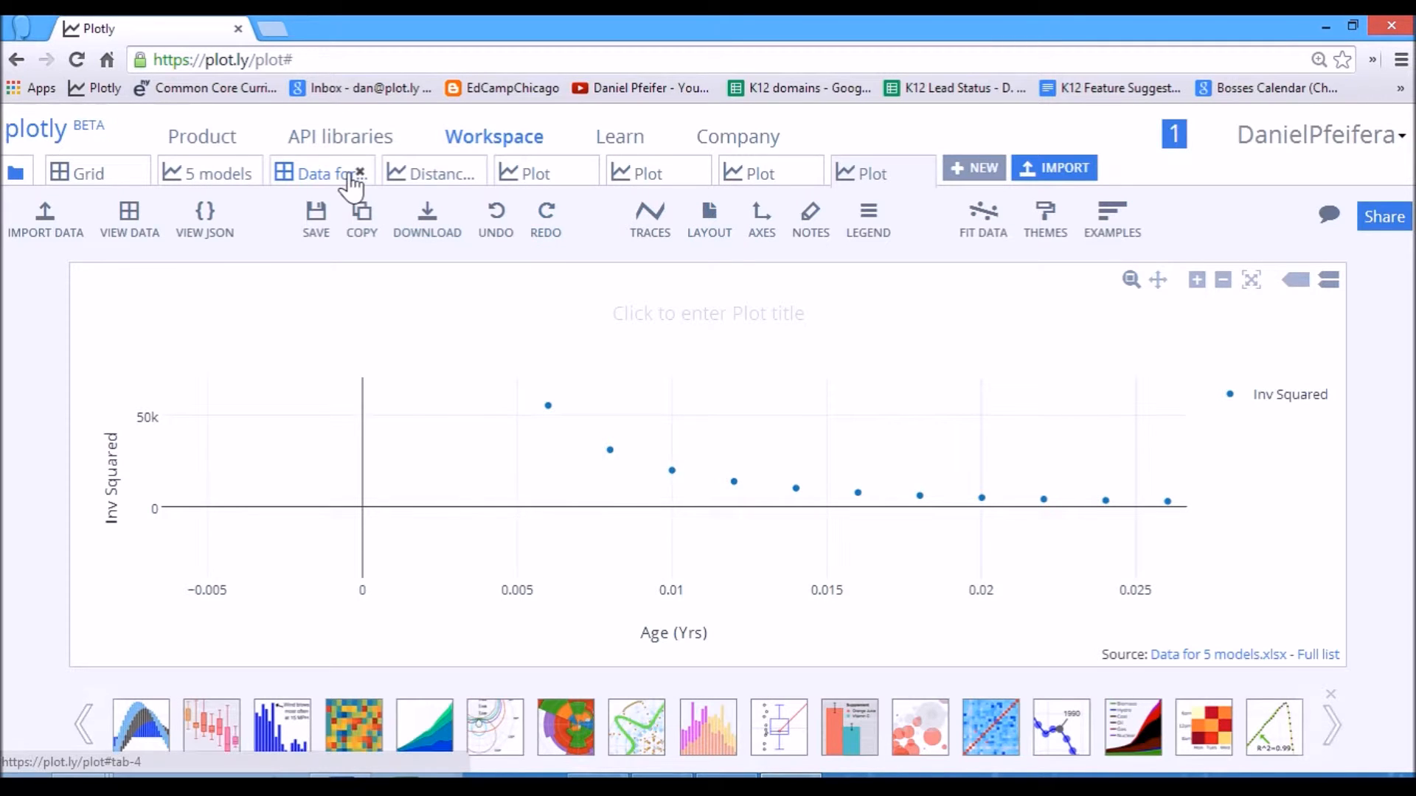
Return to the data grid and rename the Inv Squared column to a name starting with "mystery d".
left_click(333, 178)
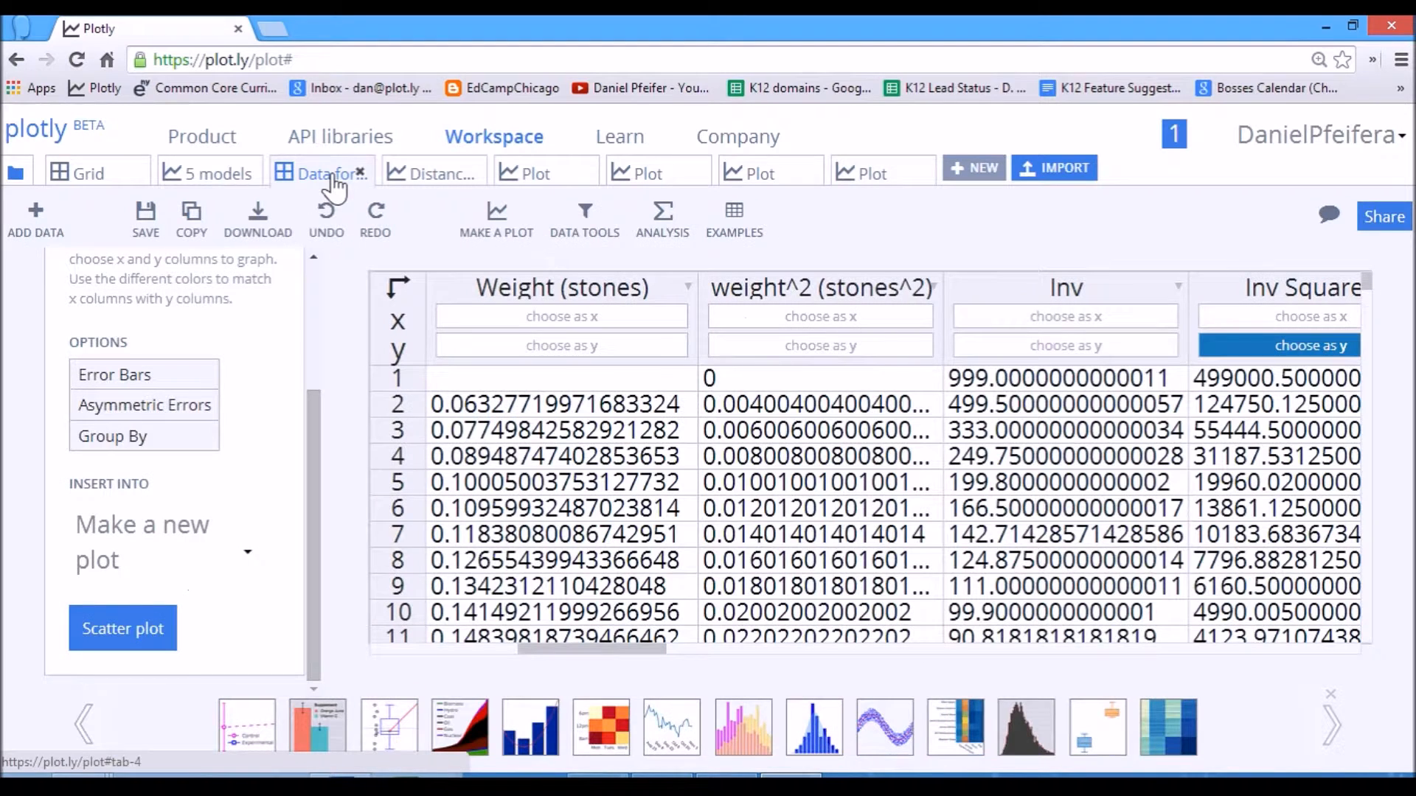
left_click(1254, 288)
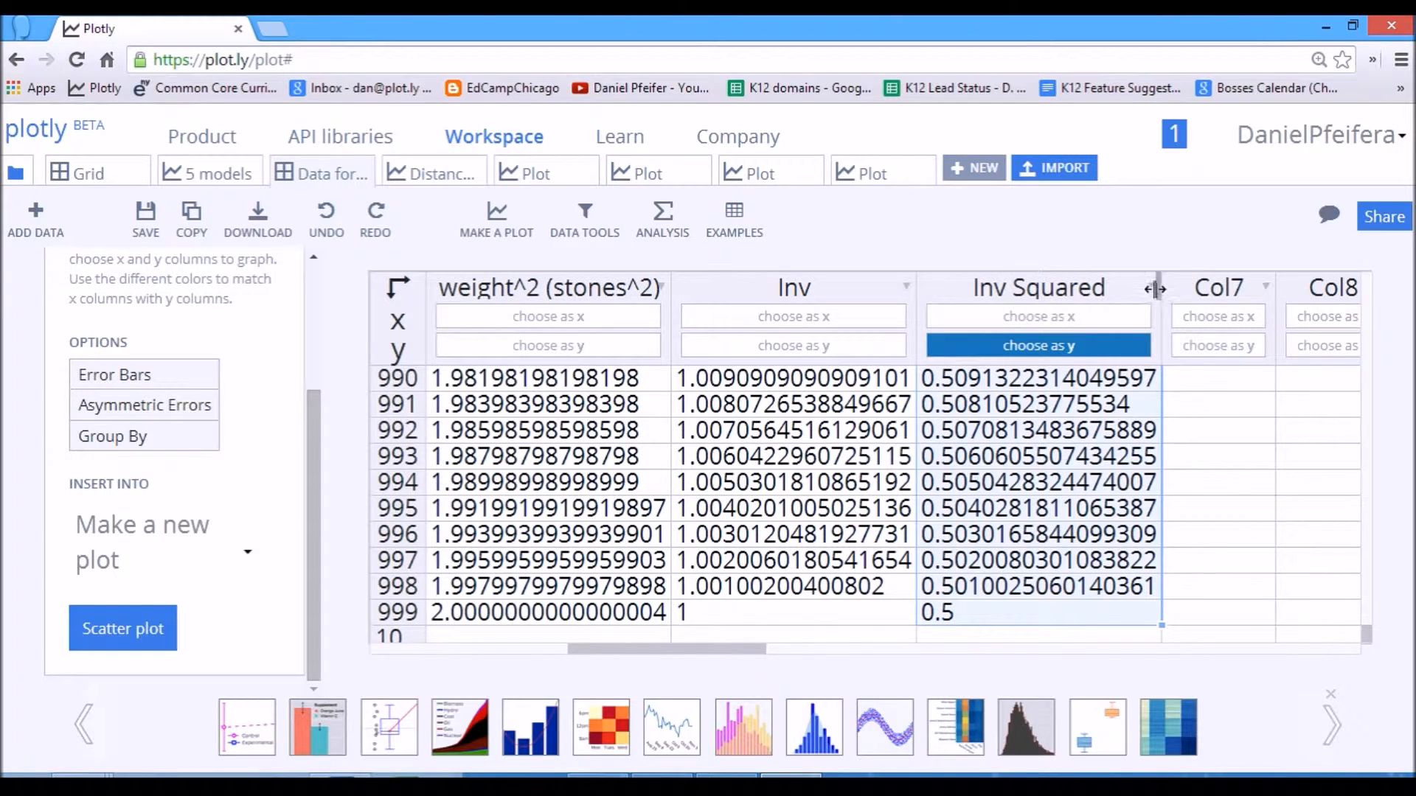
left_click(1152, 288)
left_click(1180, 310)
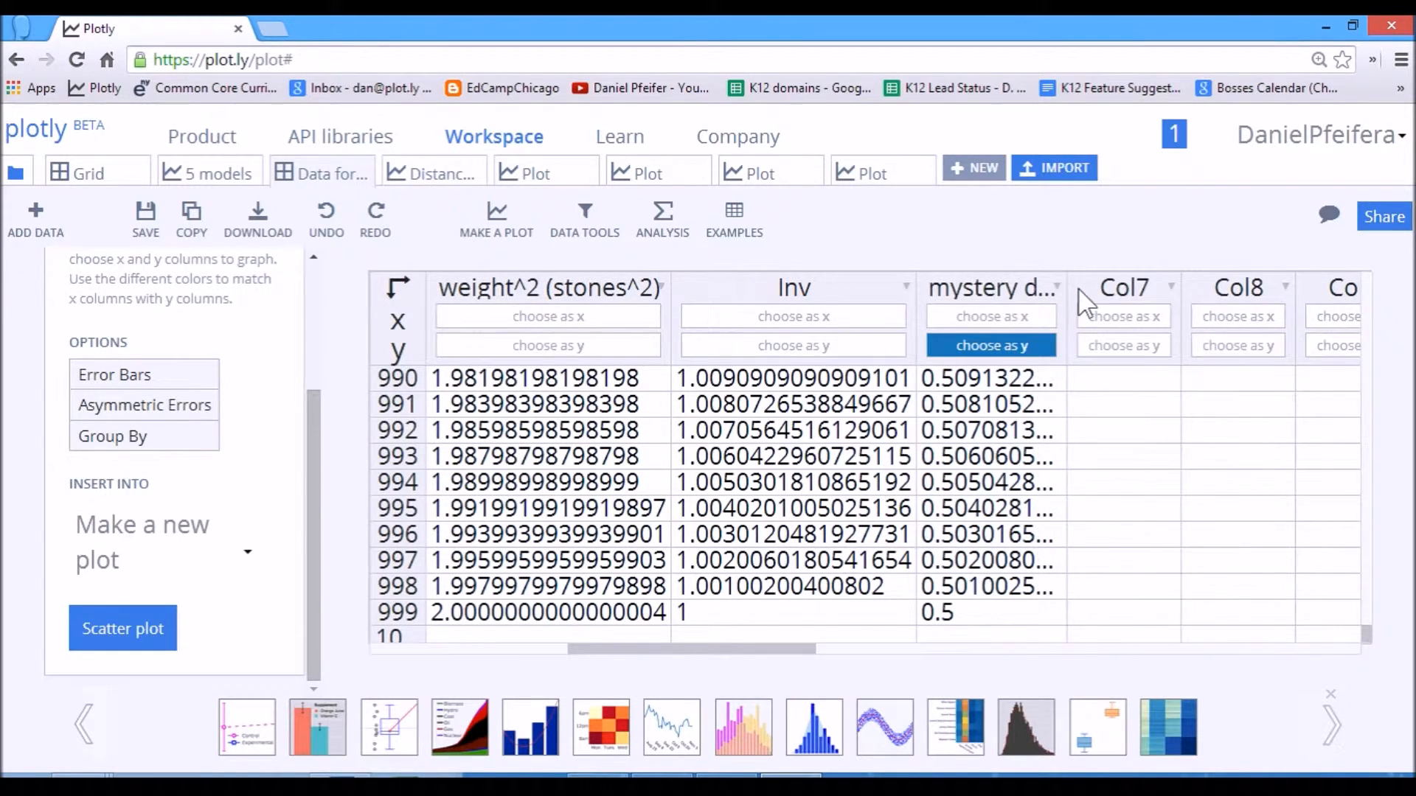
Calculate a new 1/x column with a formula, using Age (Yrs) as x.
left_click(667, 221)
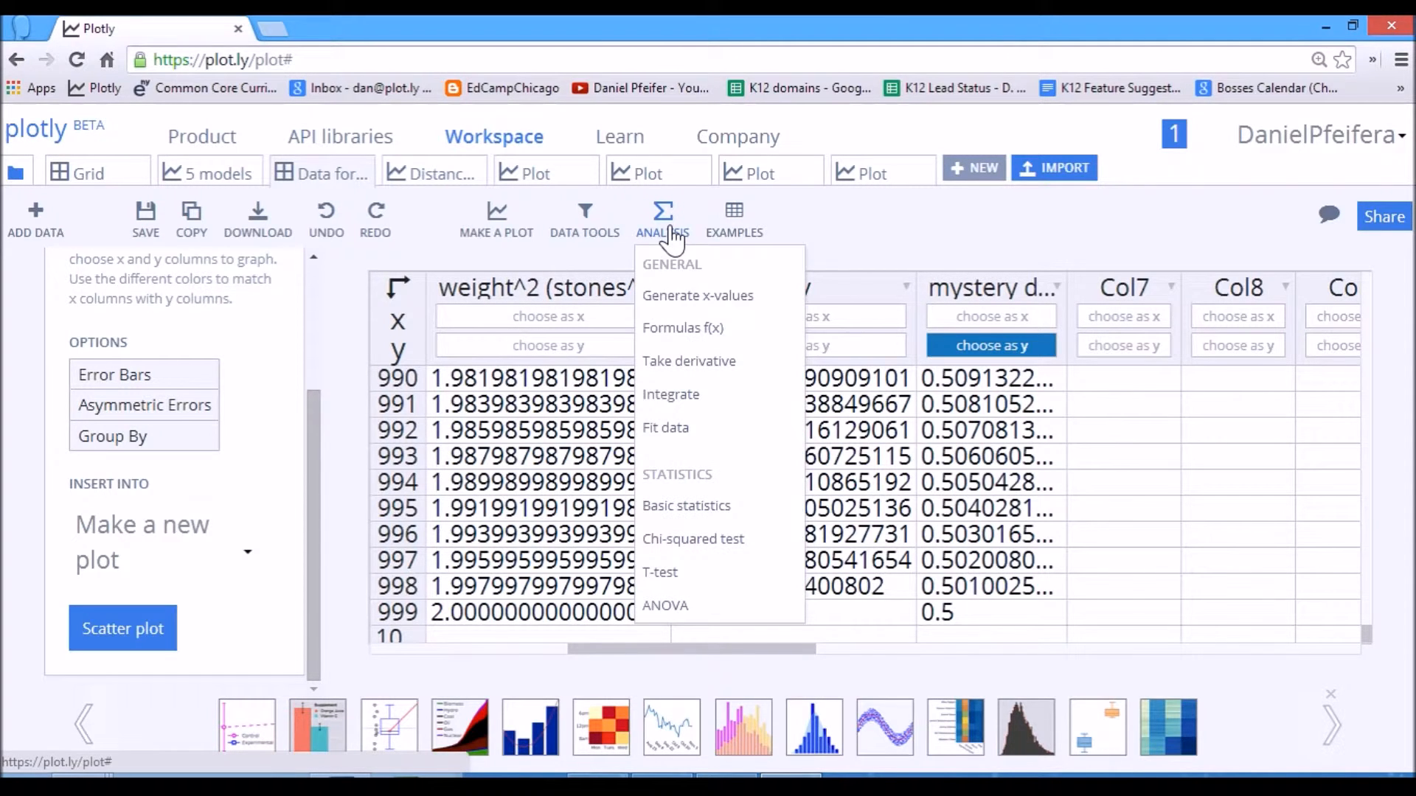
left_click(694, 341)
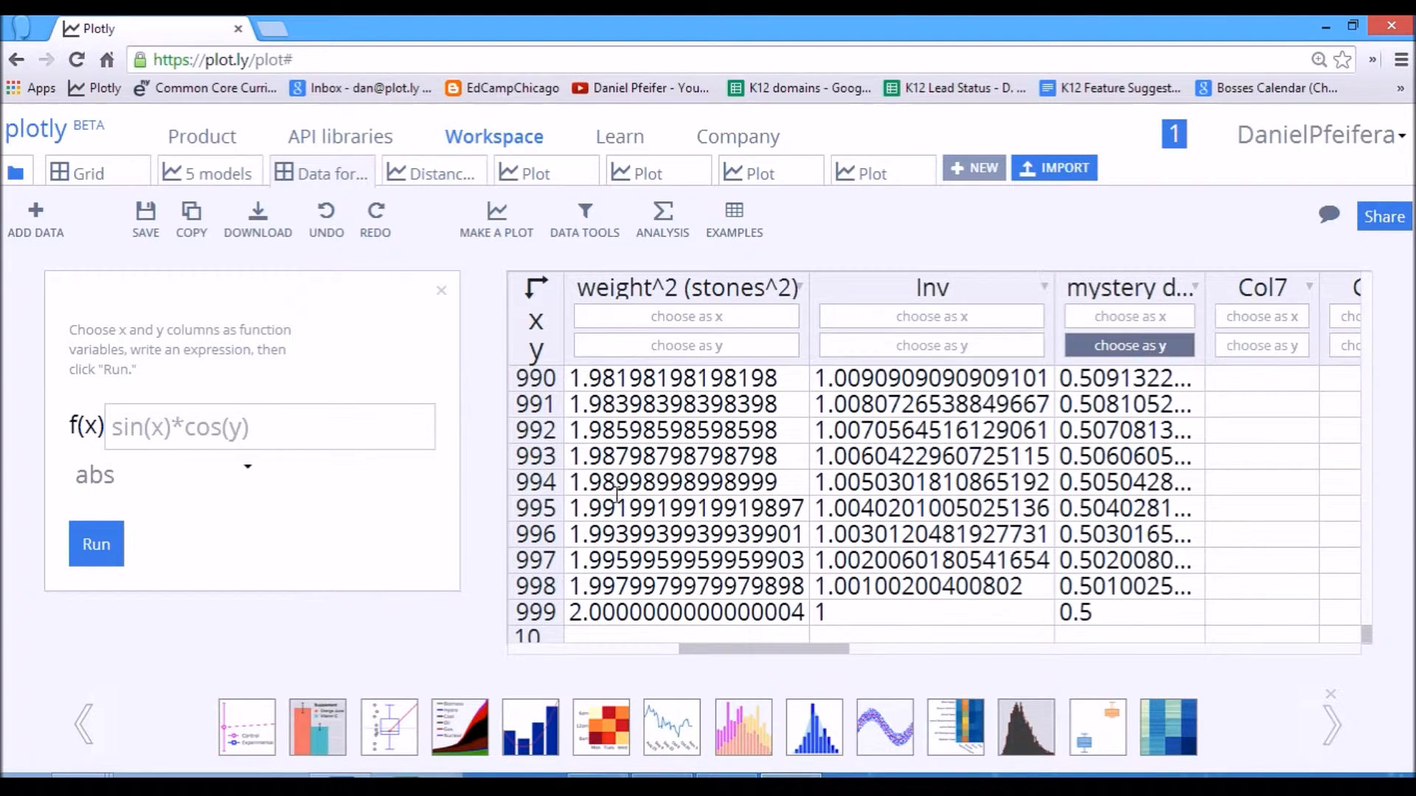
scroll(768, 421, "right", 5)
left_click(211, 426)
type("1")
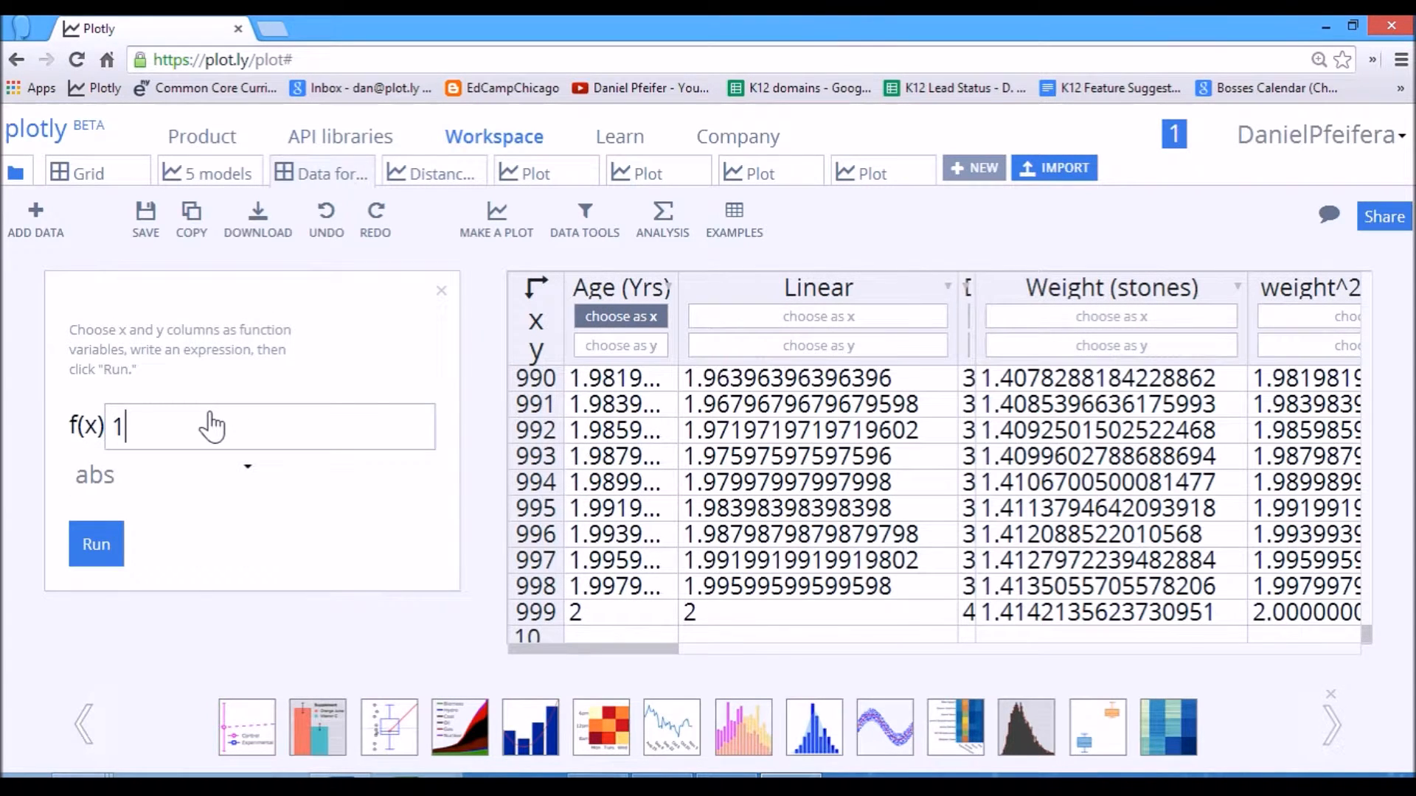
type("/x")
left_click_drag(566, 649, 774, 675)
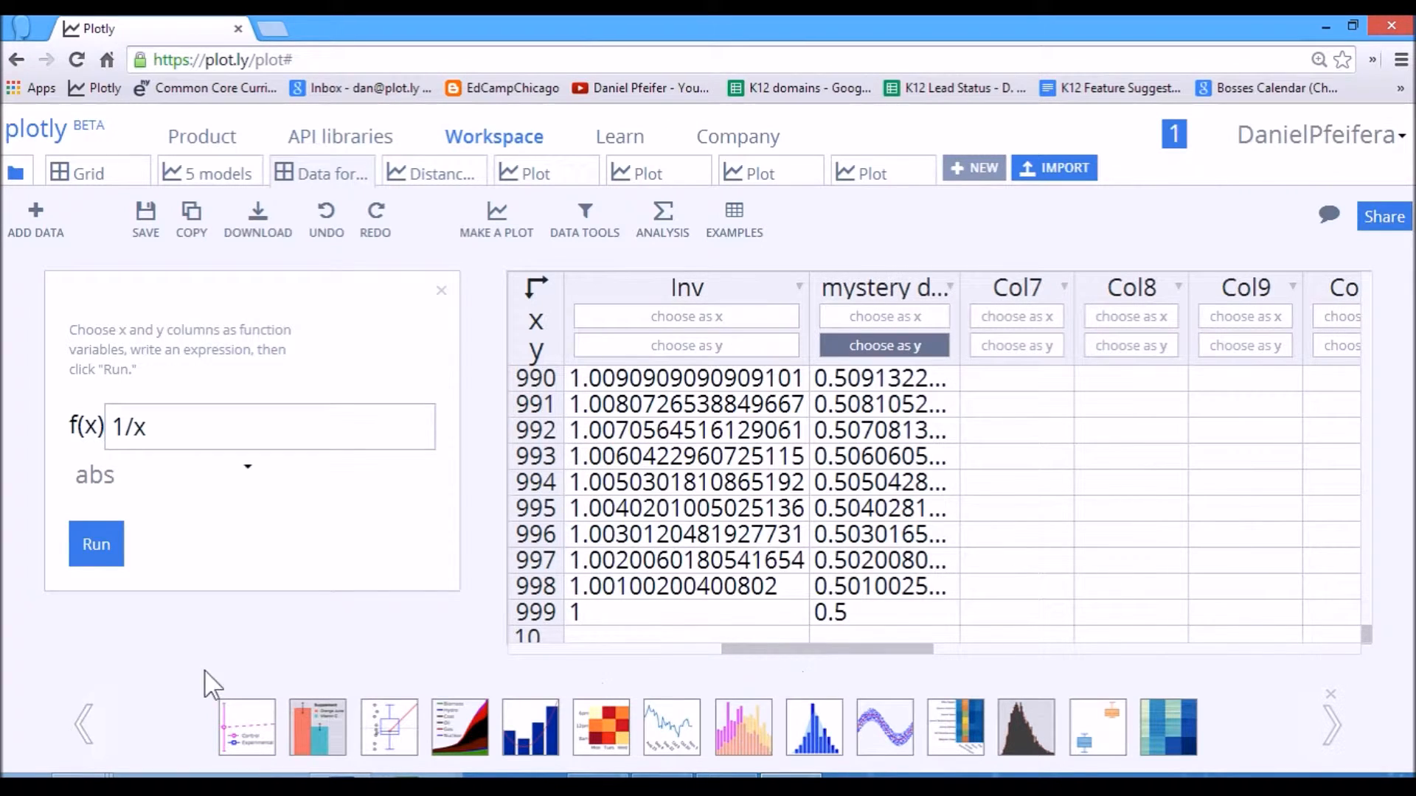
left_click(106, 556)
left_click(97, 544)
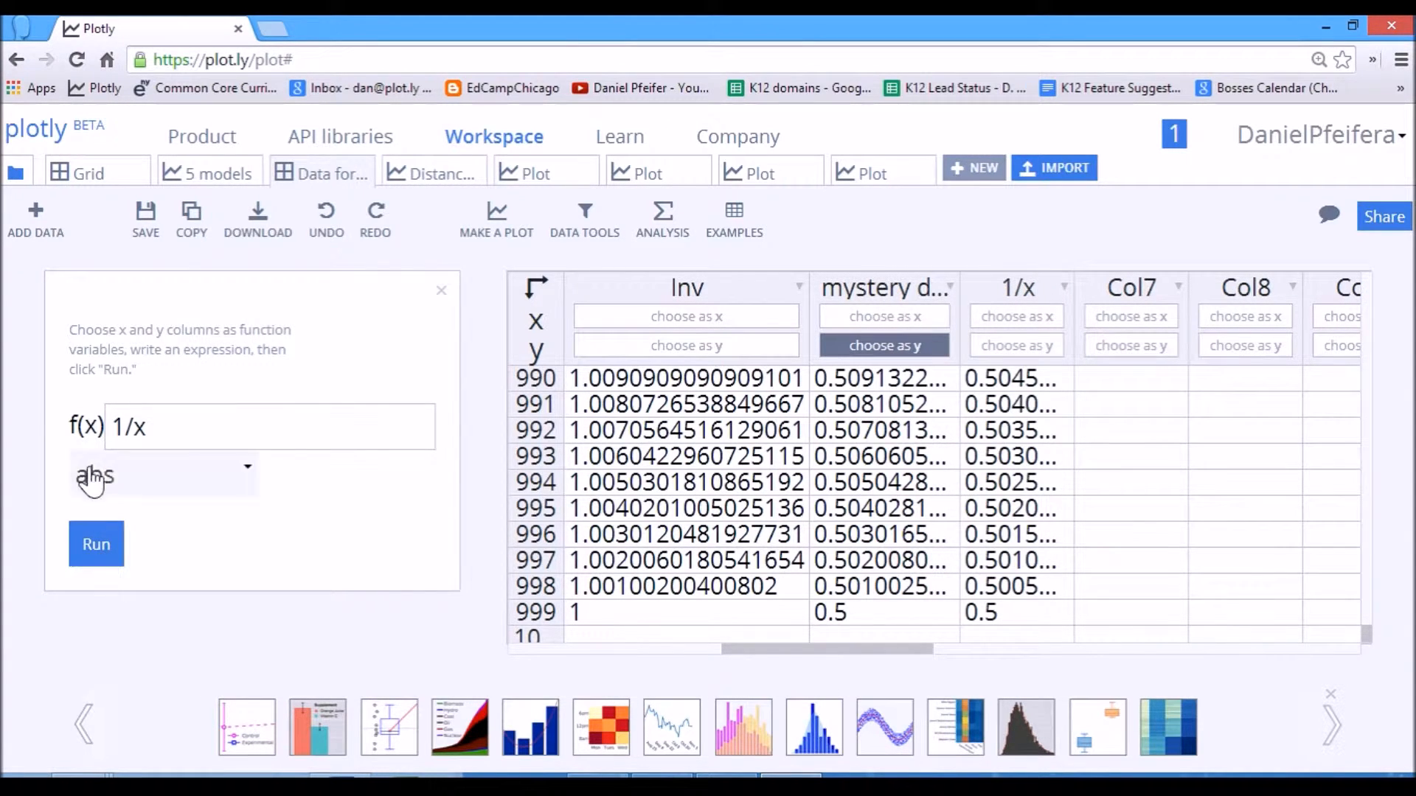
Extend the formula to 1/x^2 and run it to calculate a second transformed column from Age (Yrs).
left_click(177, 441)
type("z")
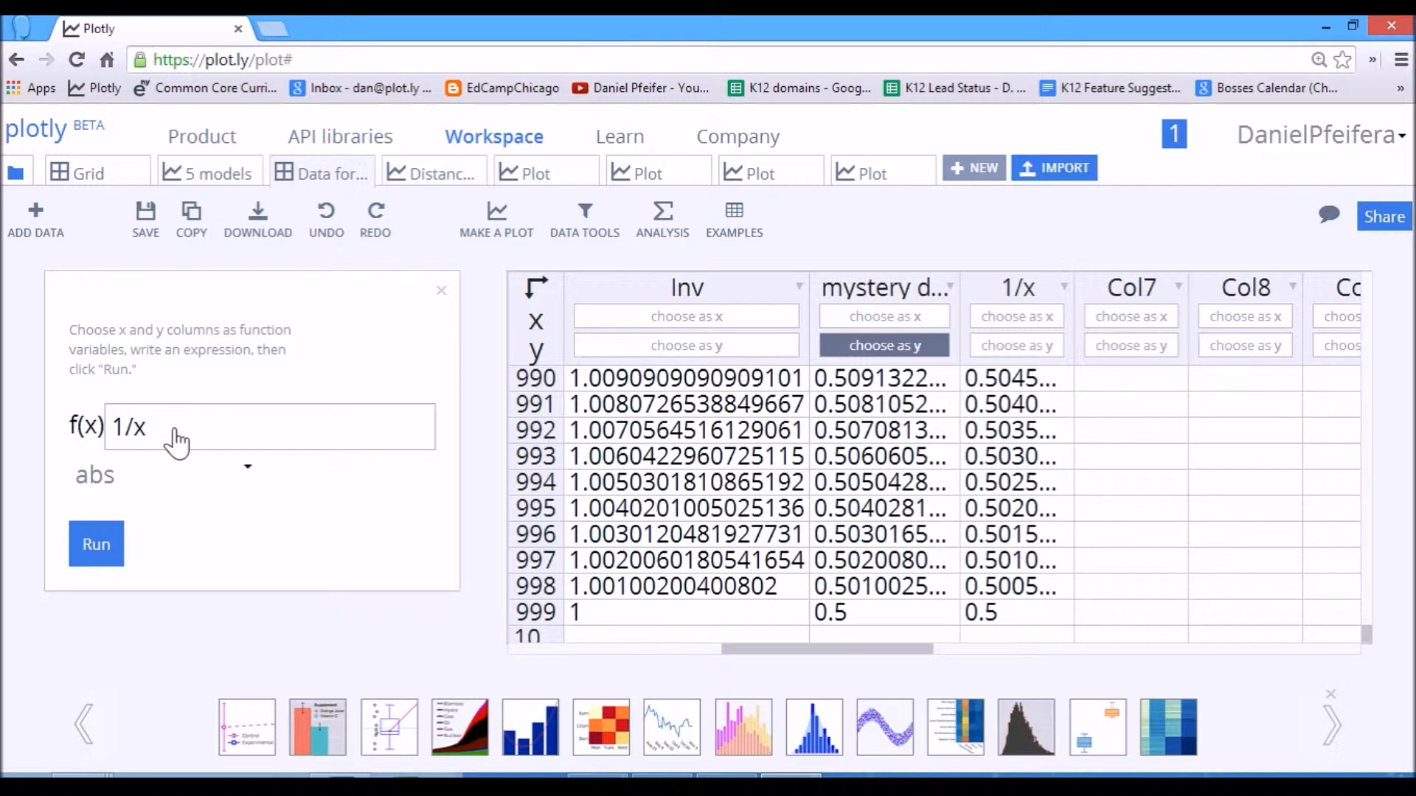
type("2")
left_click(92, 562)
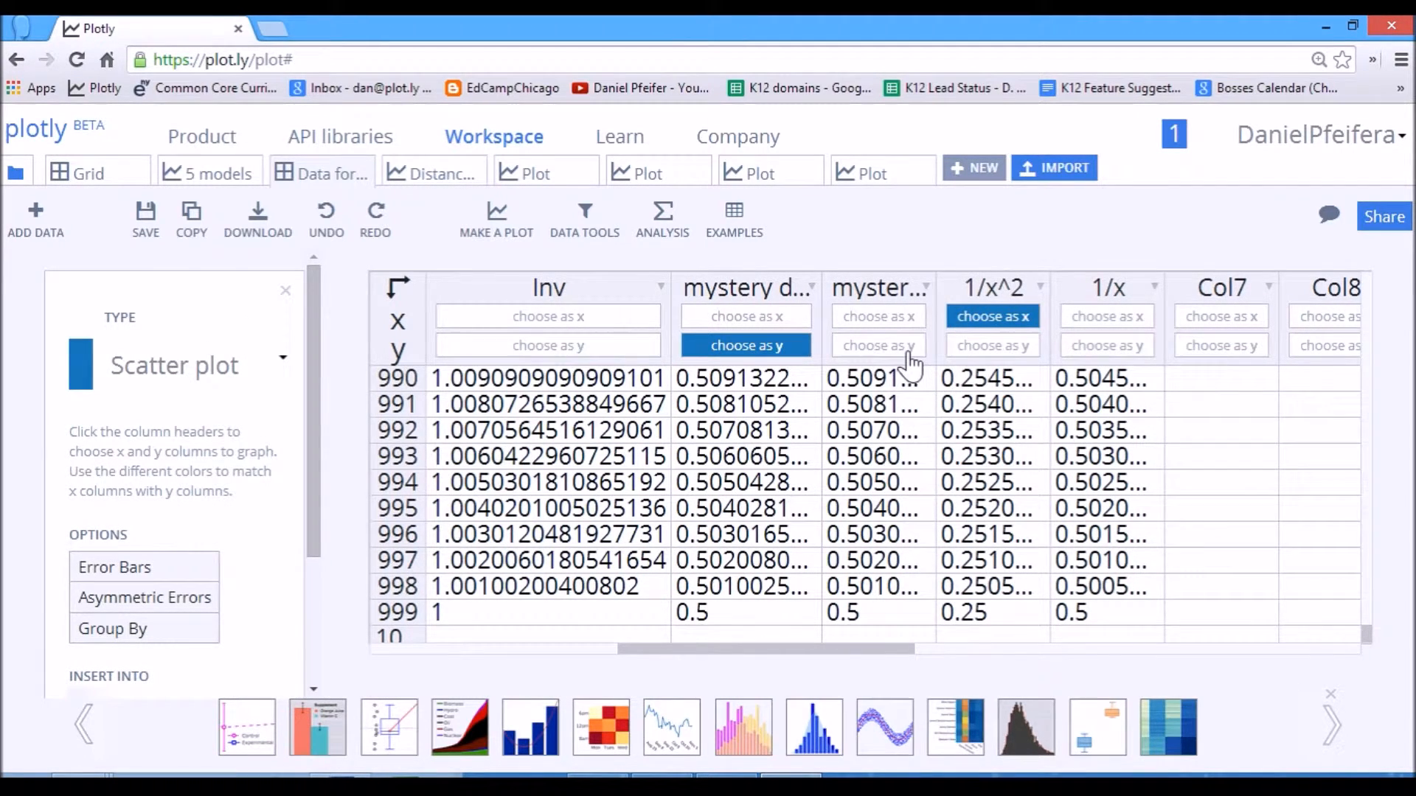
Pair 1/x as x with the copied mystery data column as y, and create a new scatter plot with both traces.
left_click(1080, 317)
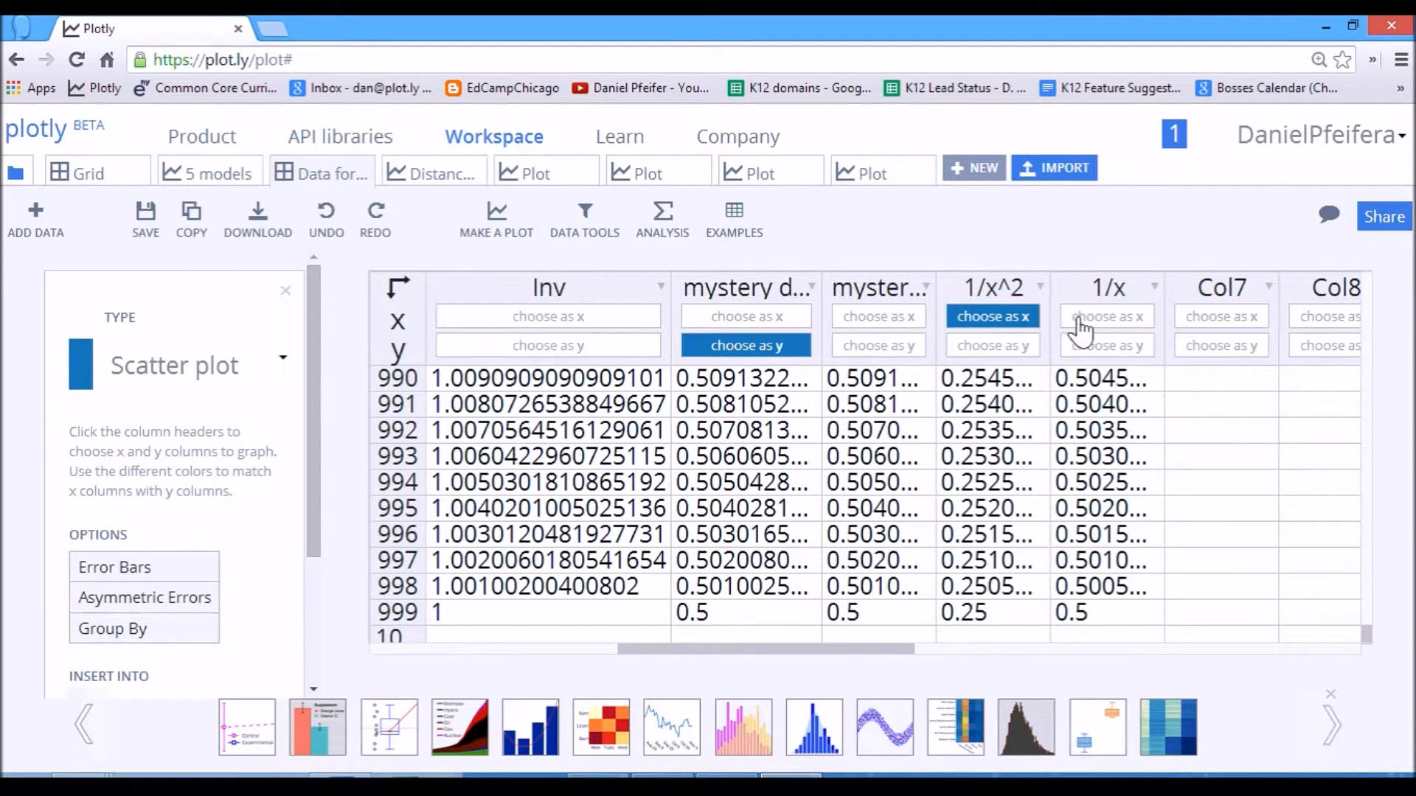
left_click(911, 348)
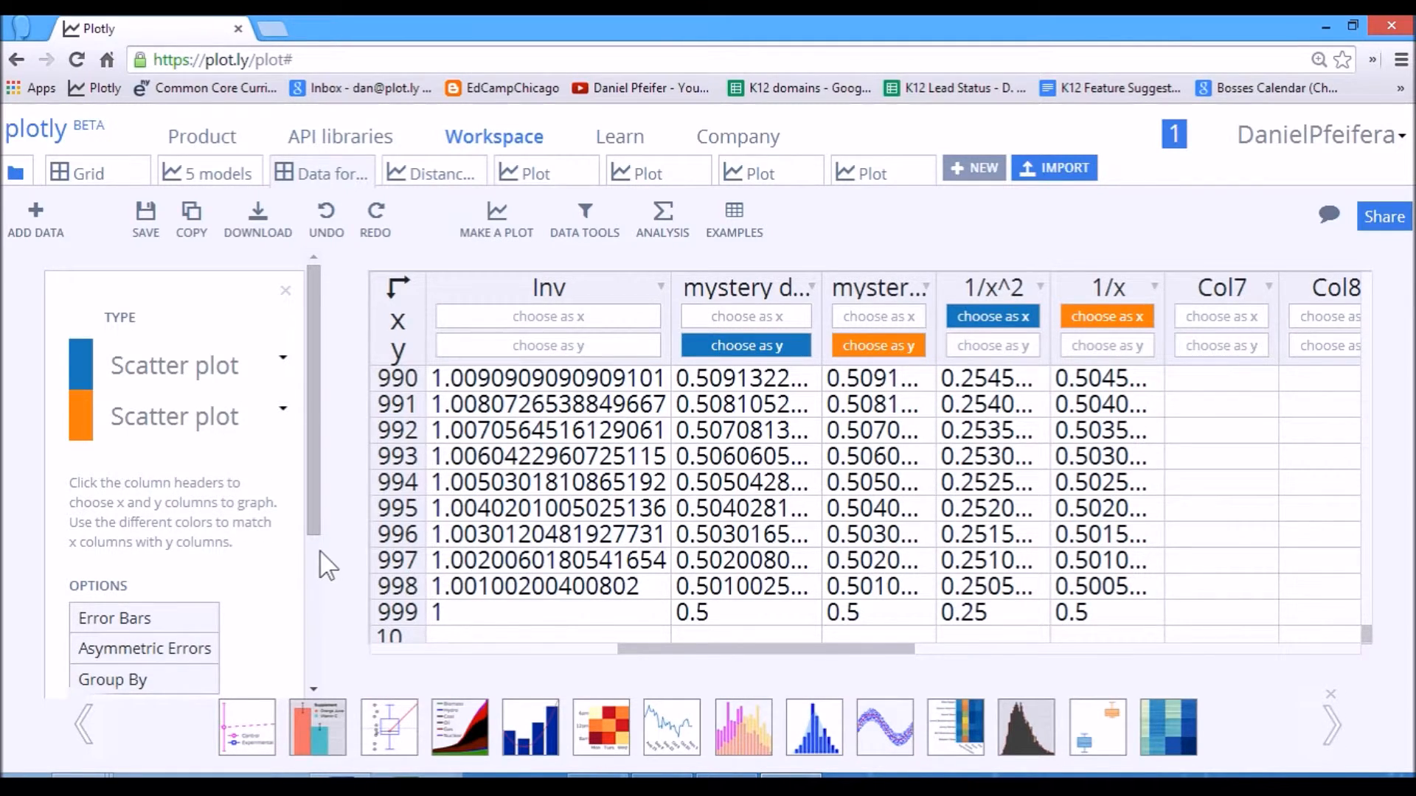
scroll(322, 568, "down", 3)
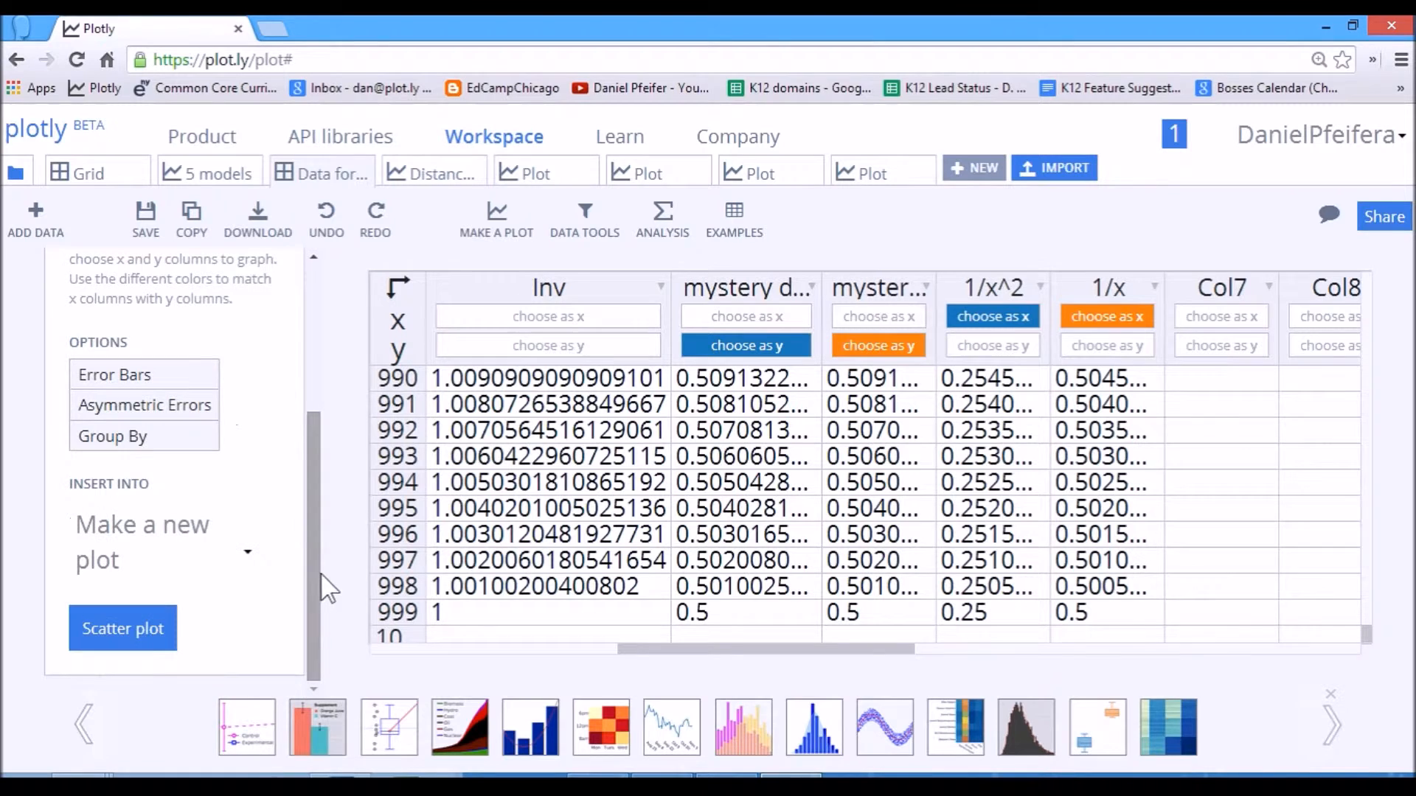
left_click(150, 635)
left_click_drag(468, 410, 221, 649)
left_click_drag(324, 521, 171, 625)
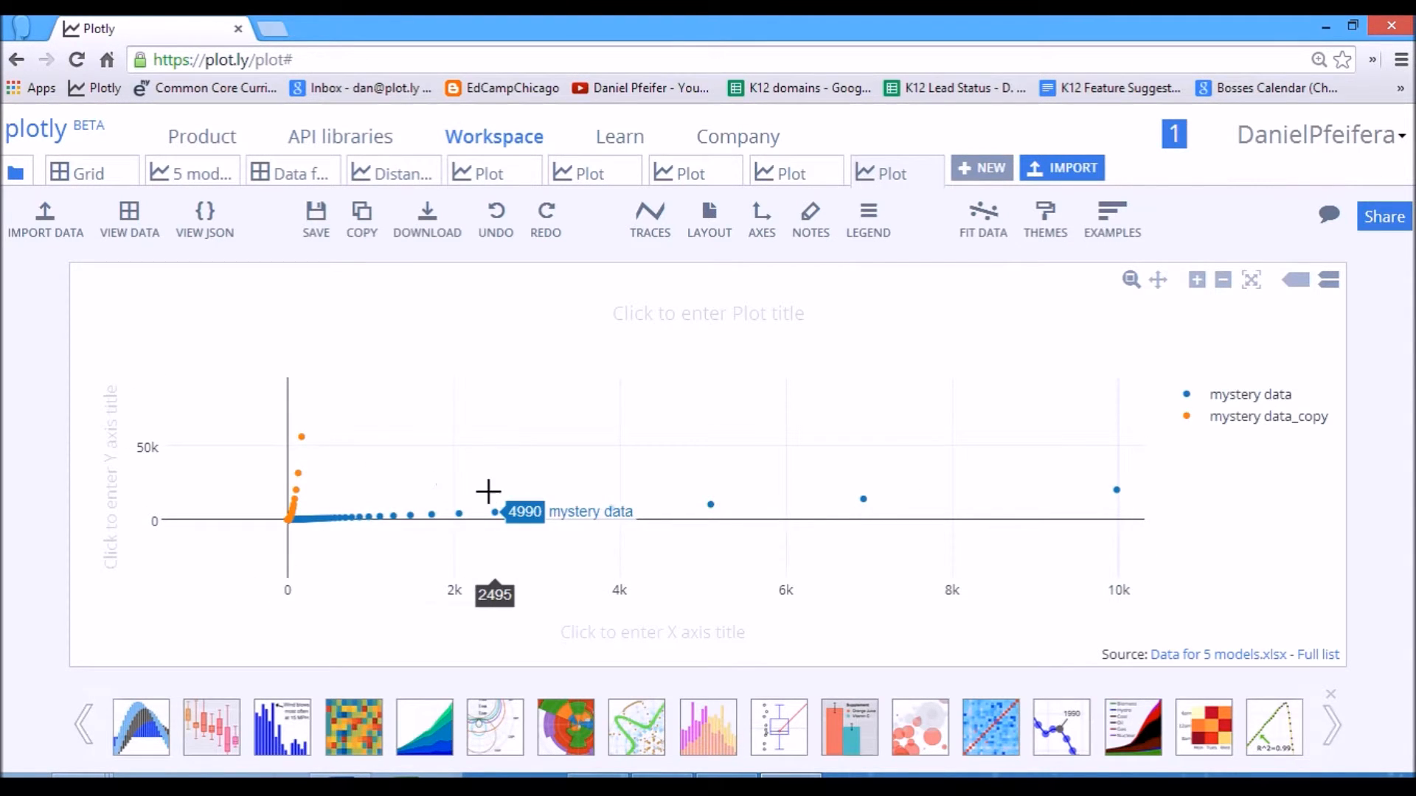
Run a linear a + b*x fit on the mystery data trace and add its results as a plot annotation.
left_click(968, 221)
left_click(351, 286)
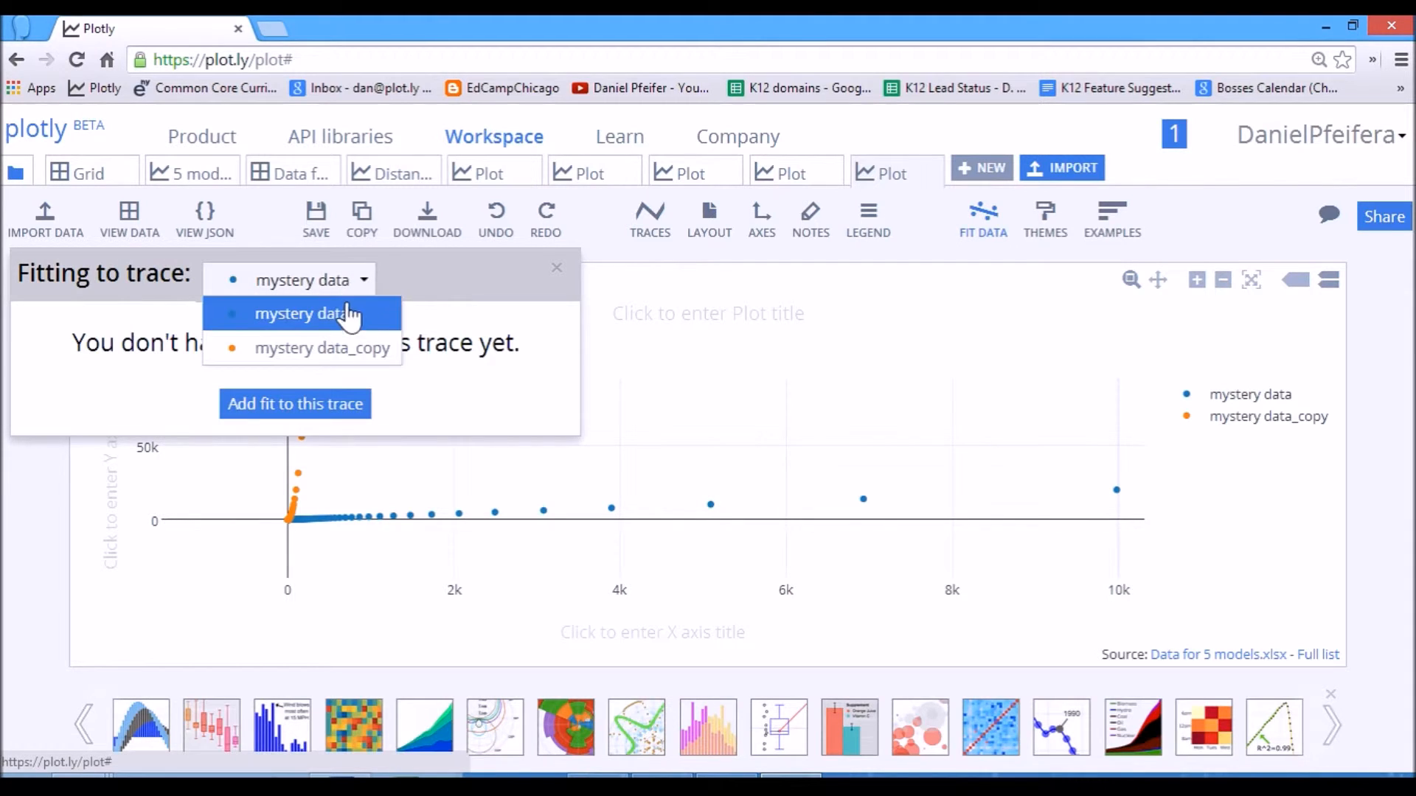
left_click(363, 314)
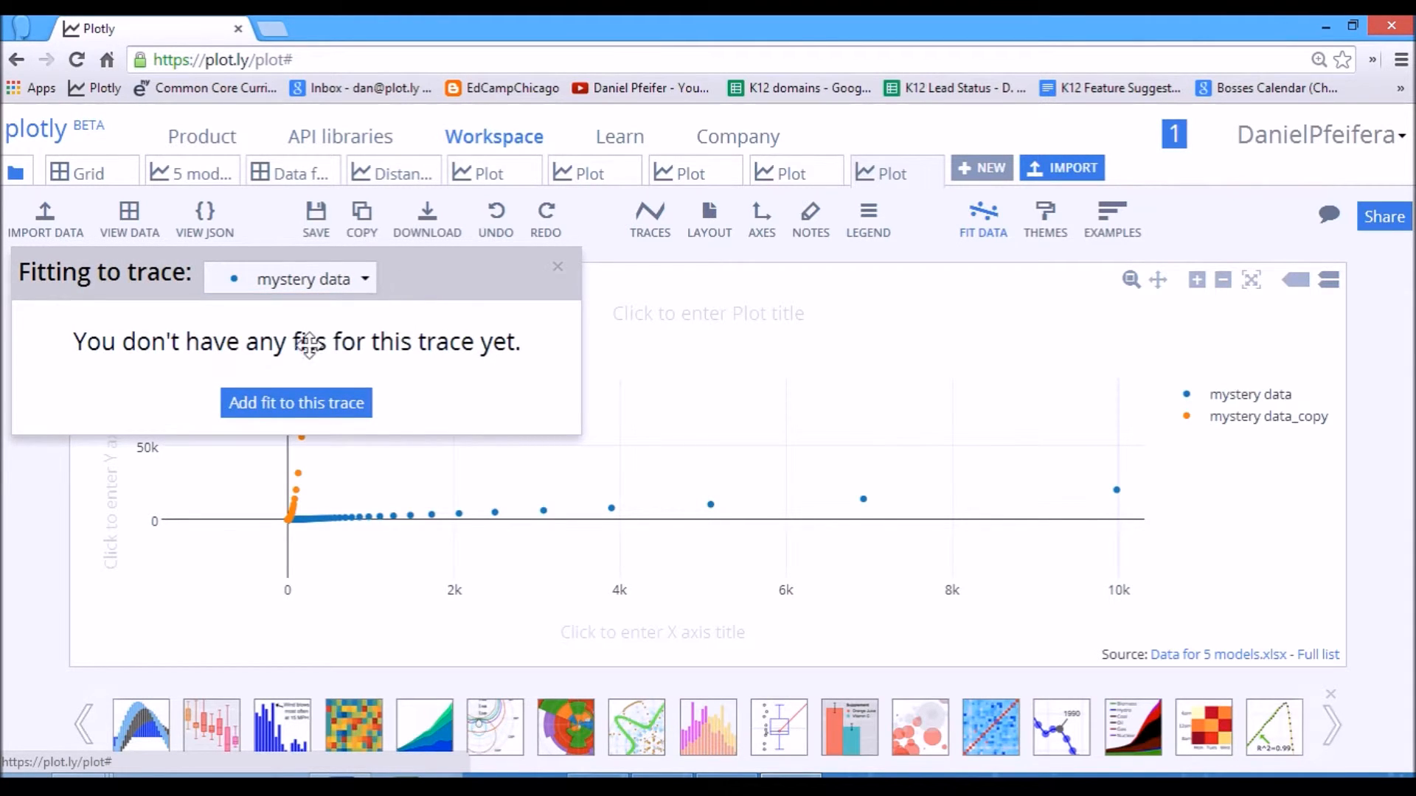
left_click(311, 413)
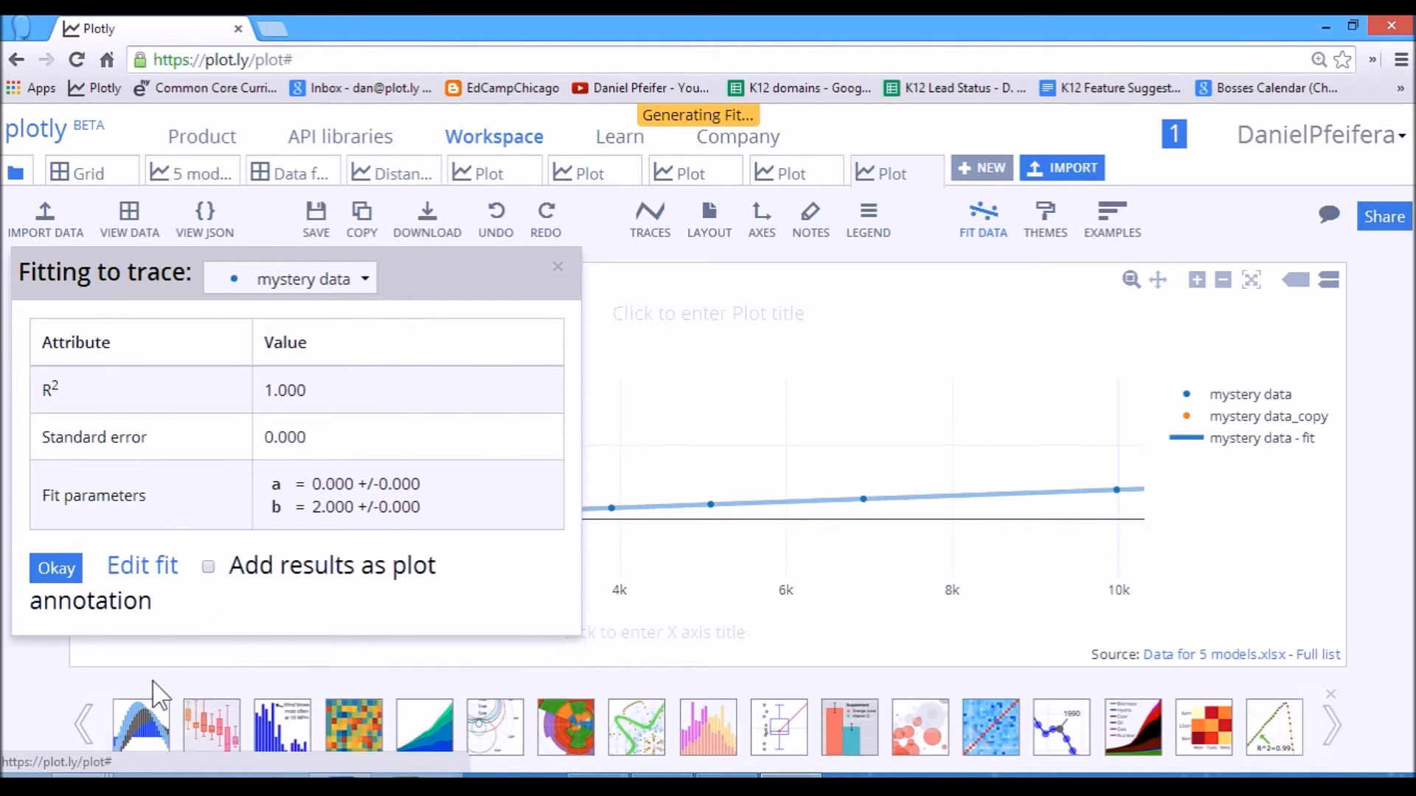
left_click(208, 568)
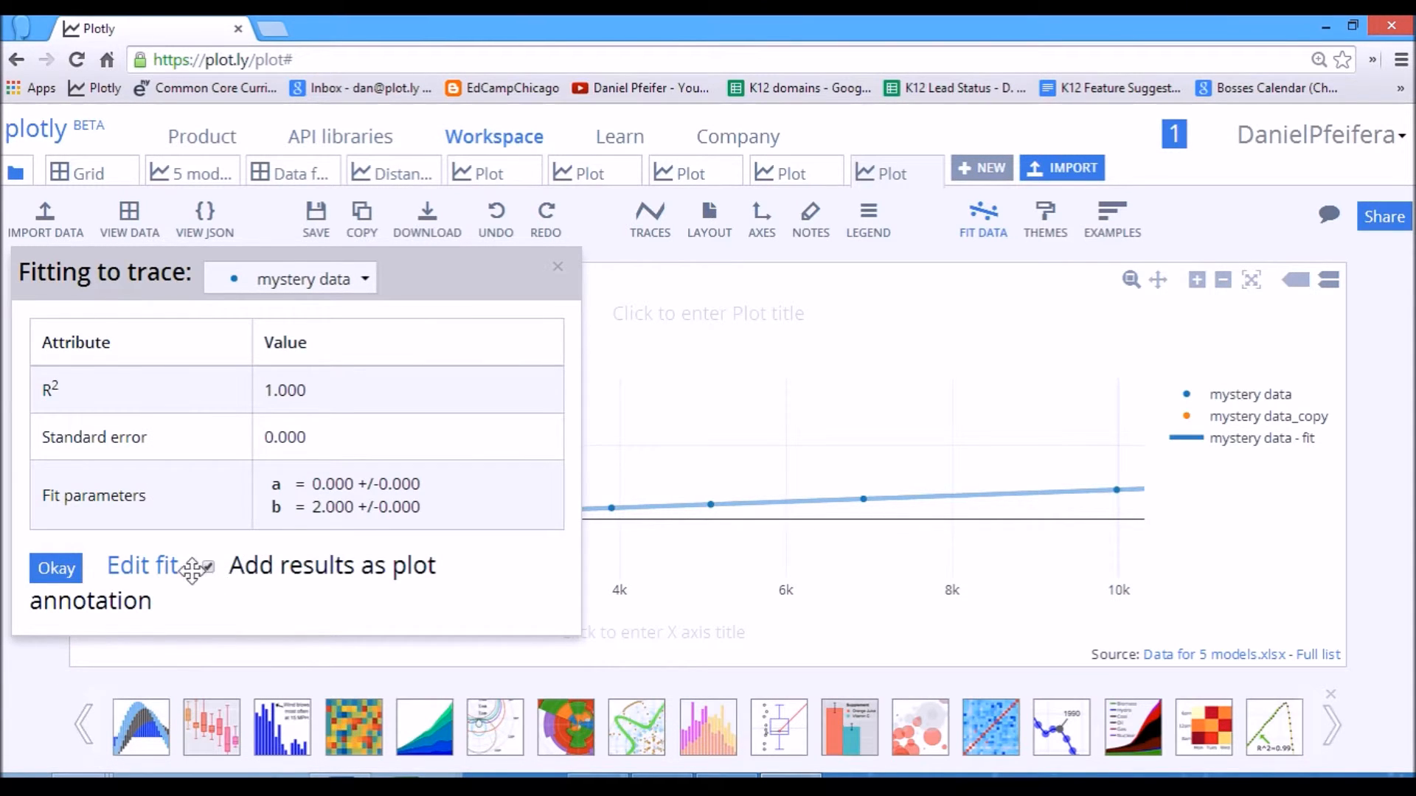
left_click(57, 569)
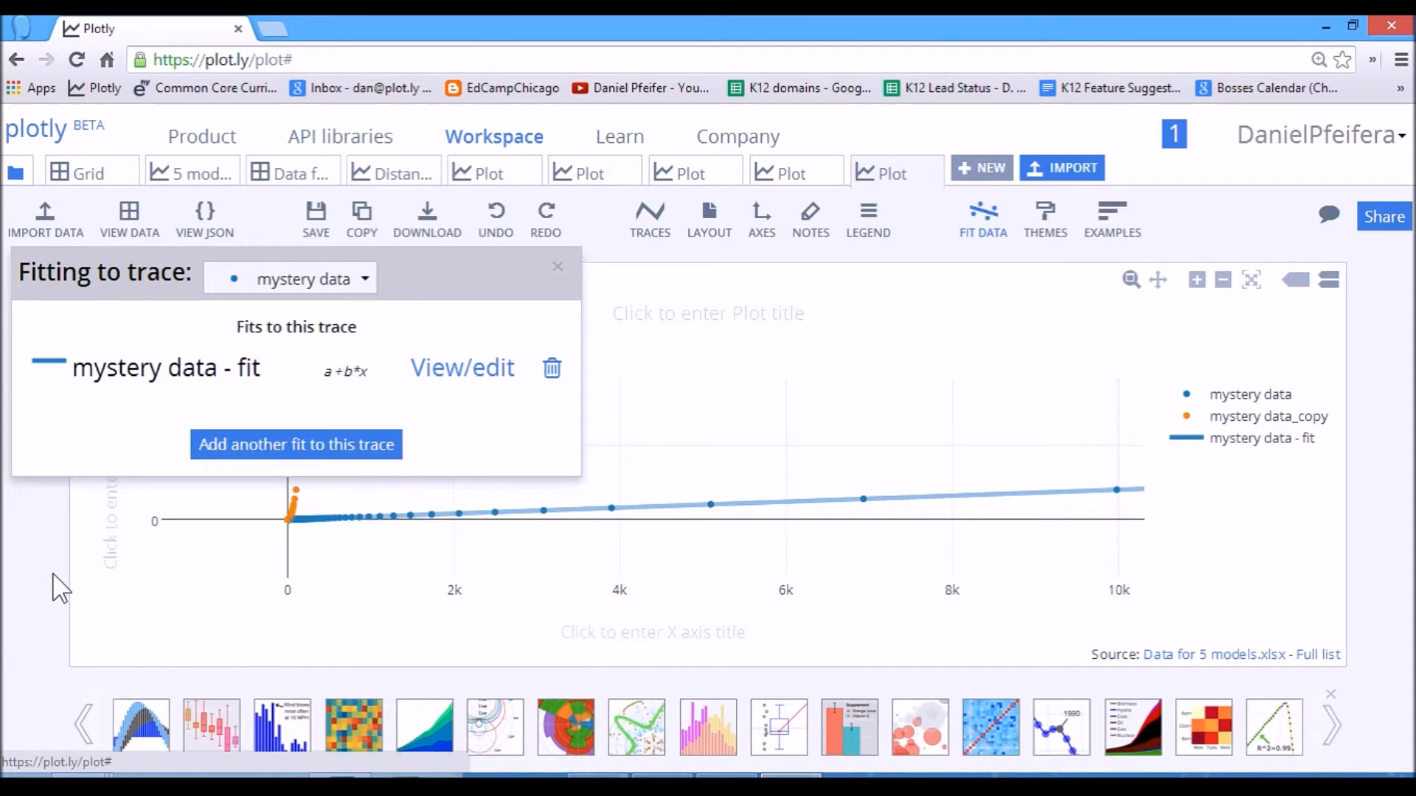
left_click(558, 268)
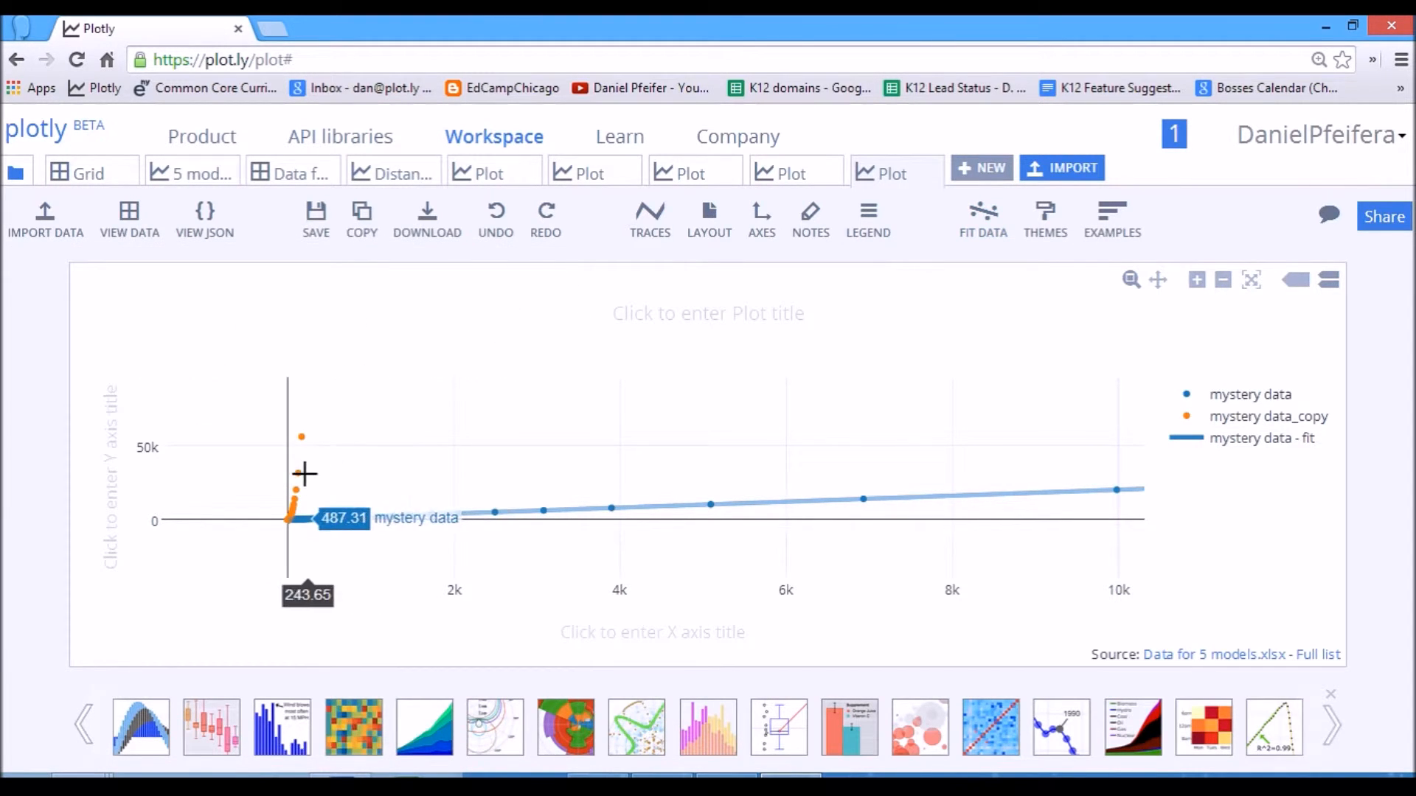
Run a linear a + b*x fit on the mystery data_copy trace.
left_click(980, 220)
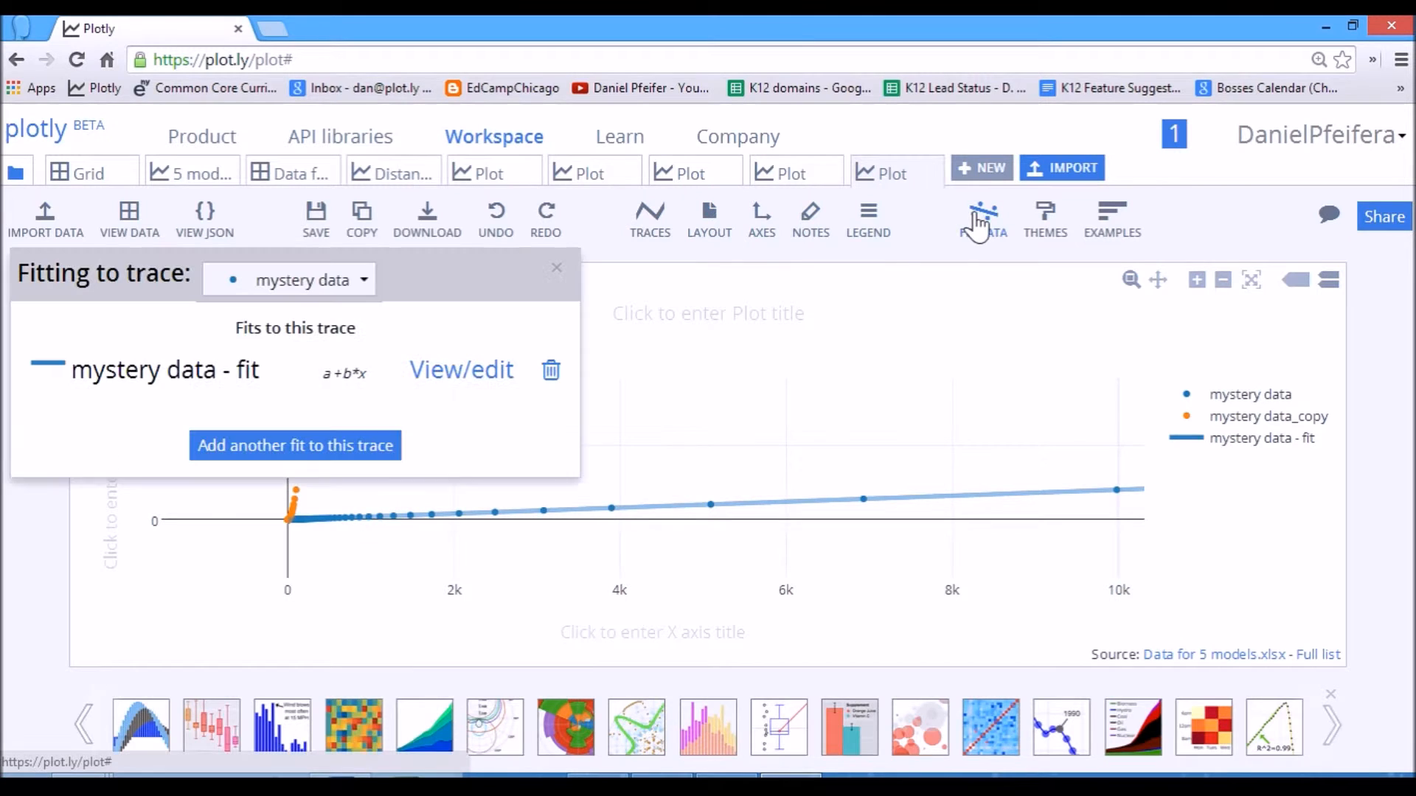
left_click(299, 284)
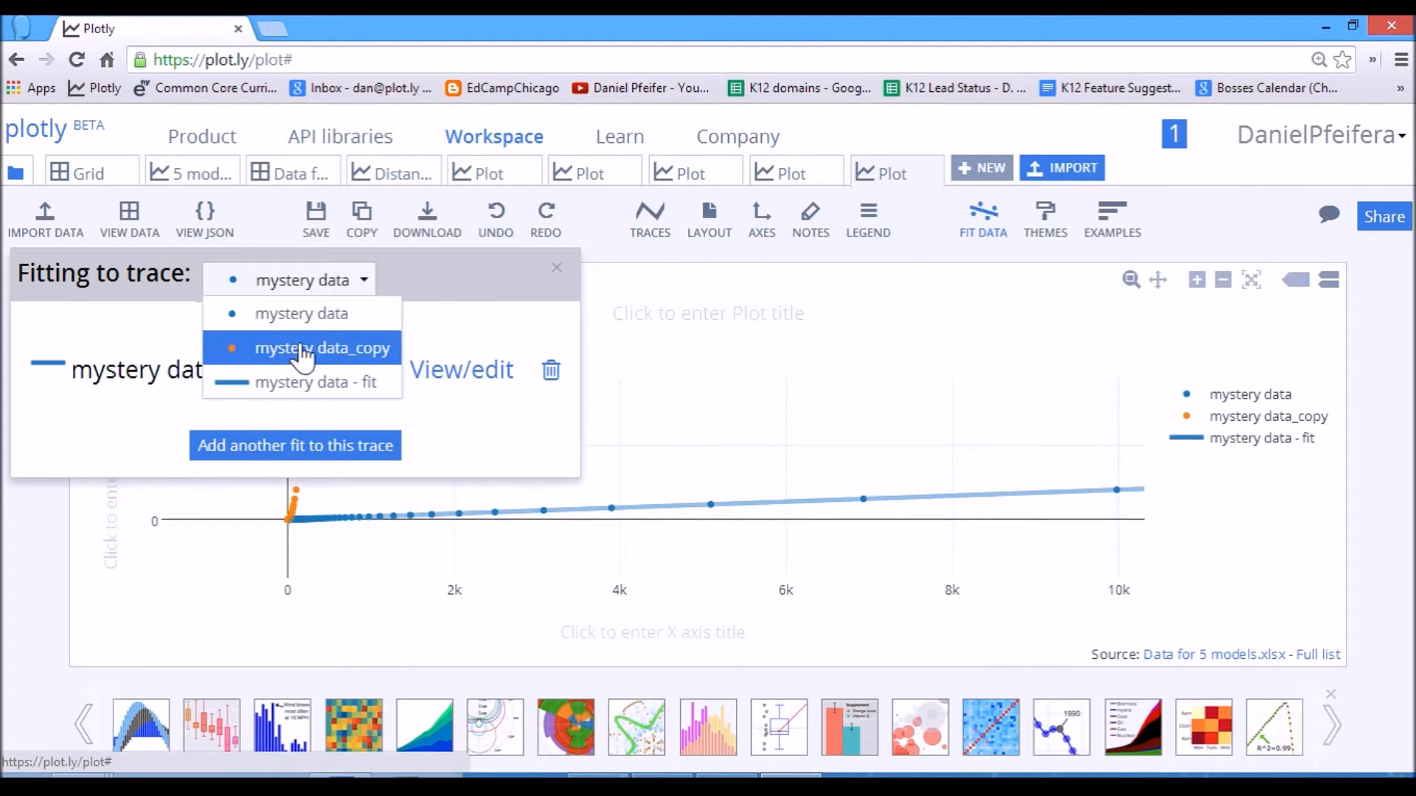
left_click(308, 347)
left_click(281, 404)
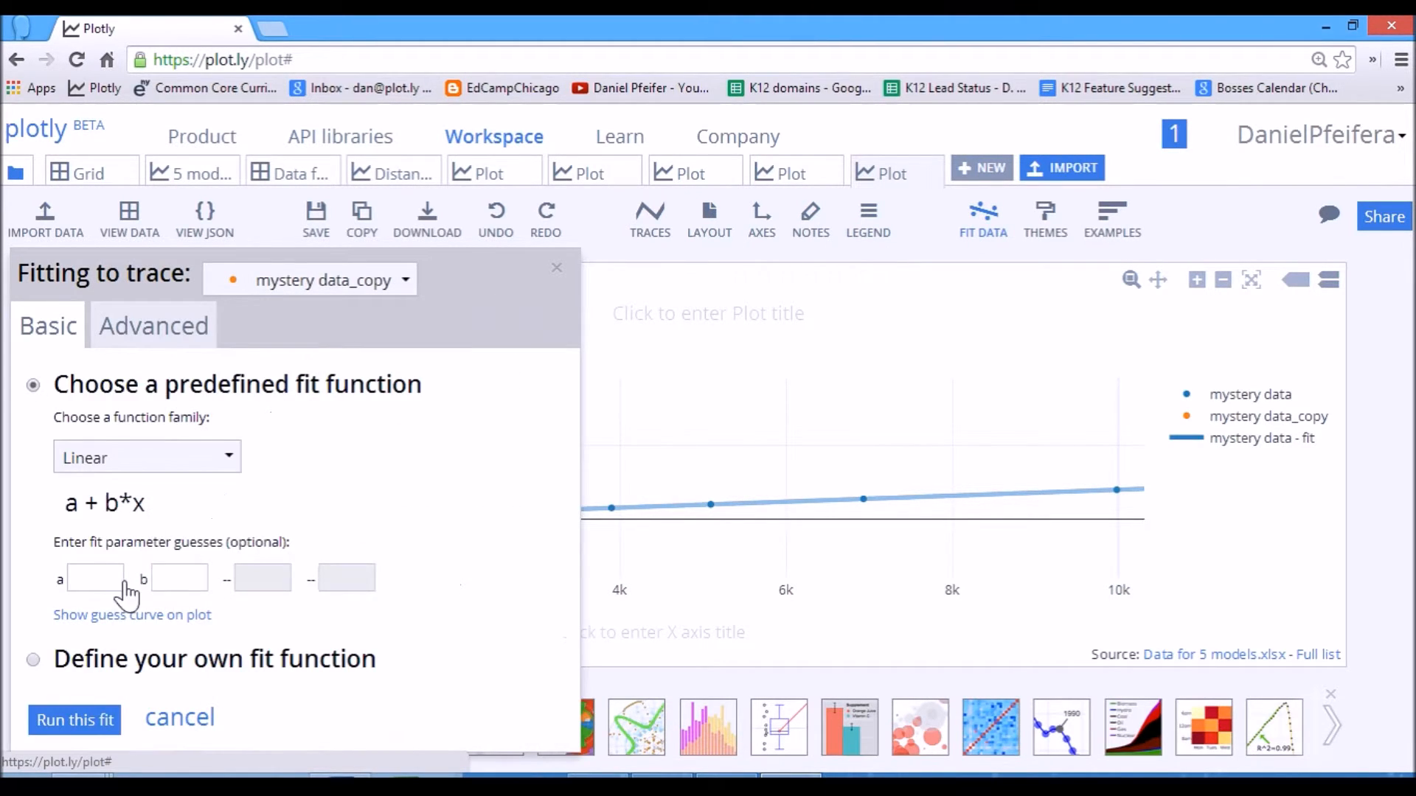
left_click(83, 721)
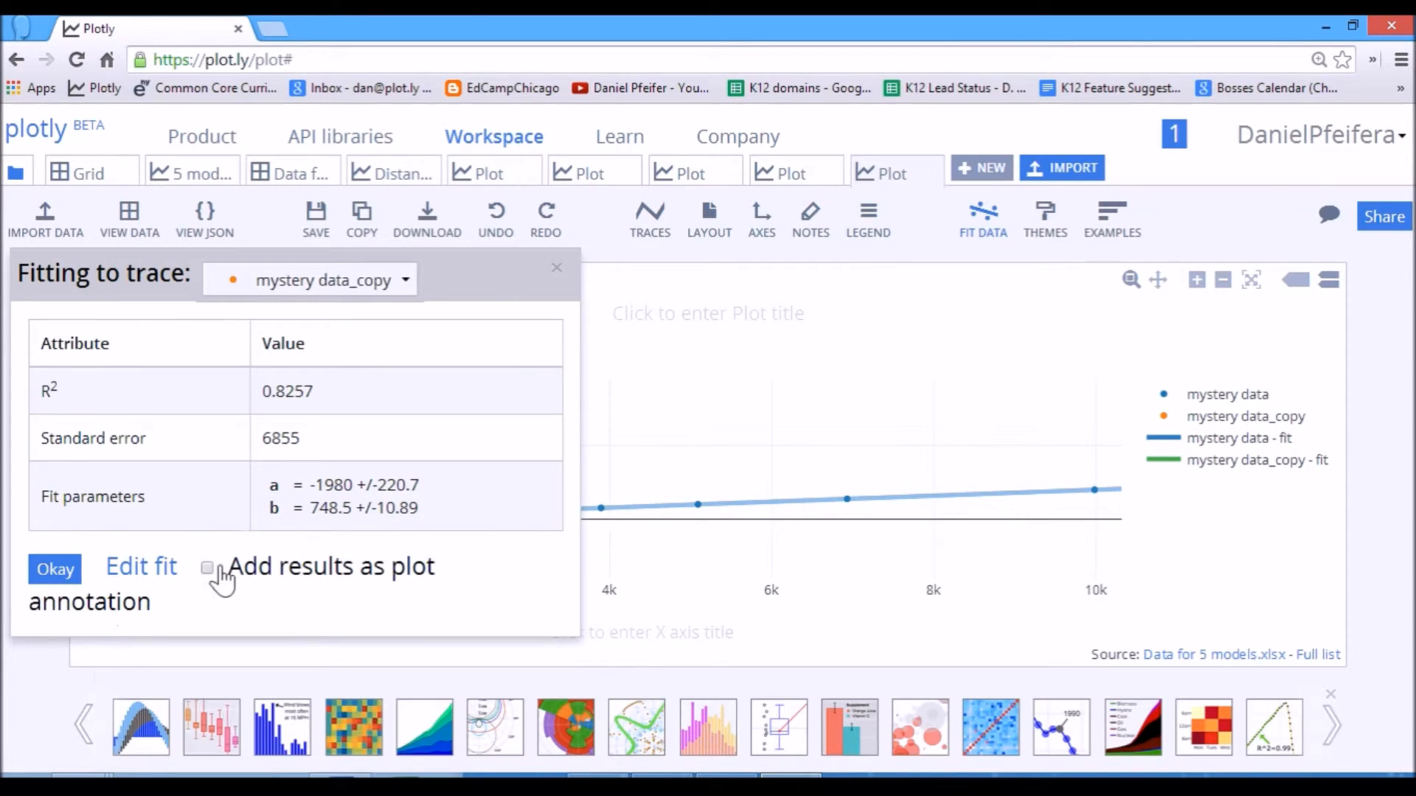
left_click(57, 572)
mouse_move(458, 285)
left_mouse_down()
mouse_move(607, 244)
mouse_move(735, 233)
left_mouse_up()
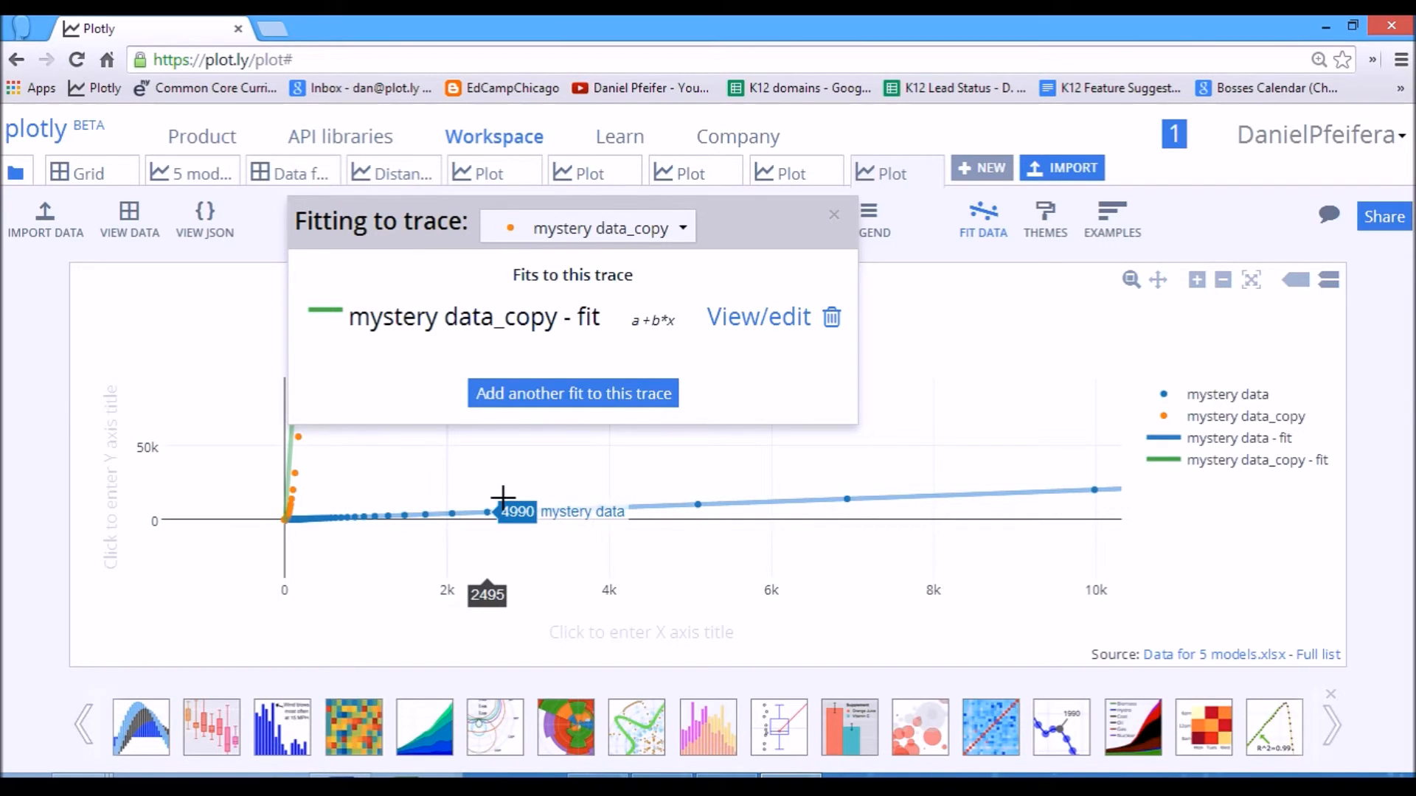
Reopen the mystery data_copy fit results, accept them with the plot annotation option enabled, and close the fitting dialog.
mouse_move(739, 246)
left_mouse_down()
mouse_move(1008, 285)
mouse_move(893, 317)
left_mouse_up()
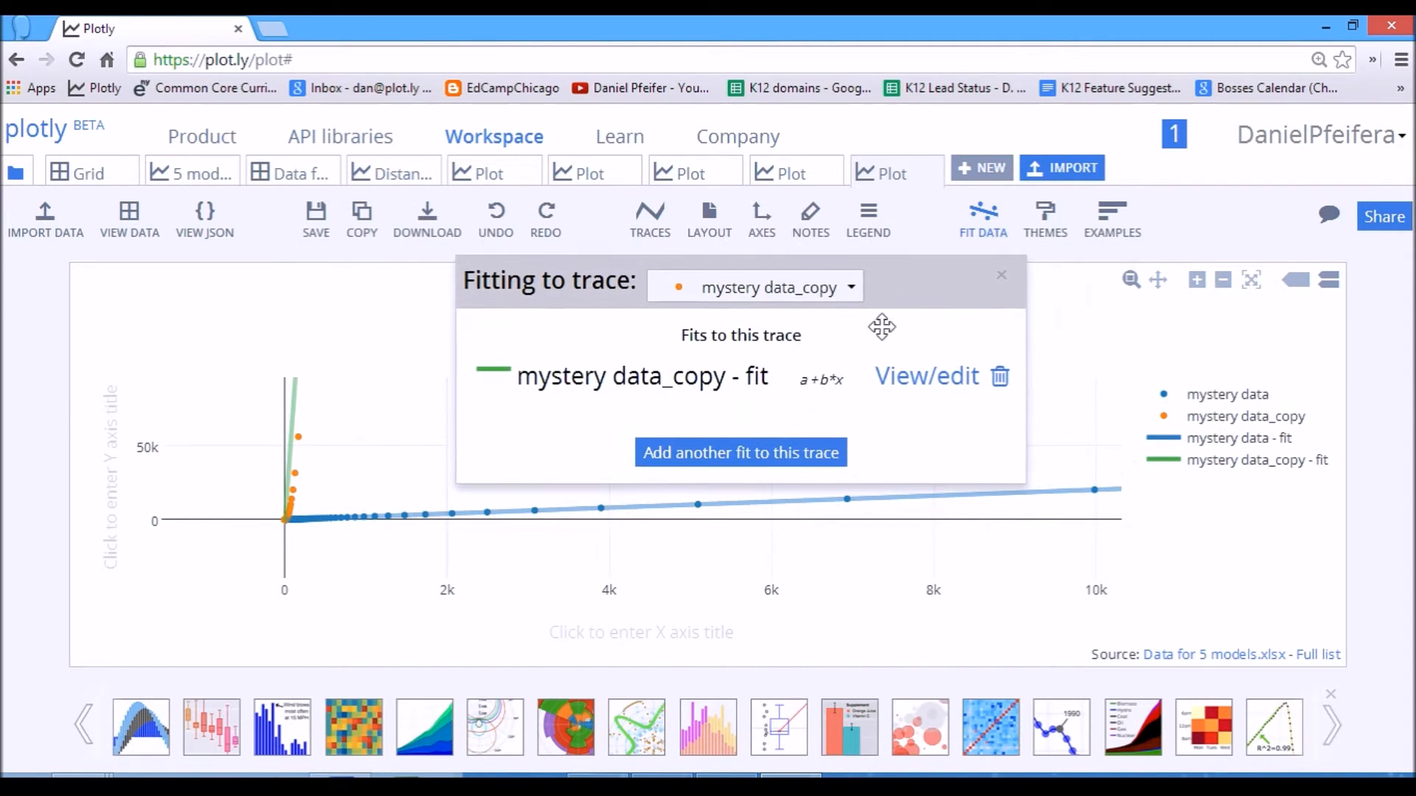
left_click(893, 380)
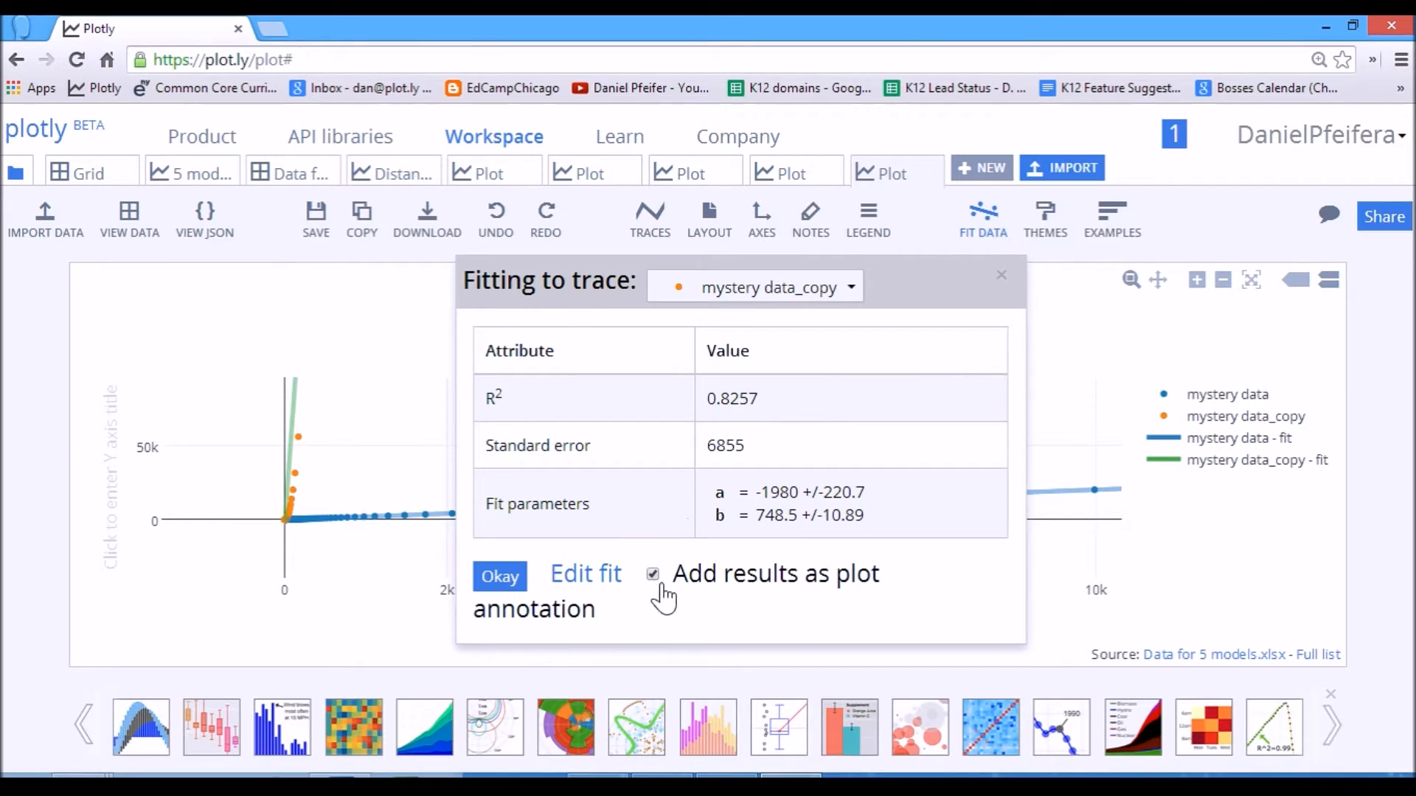
left_click(506, 580)
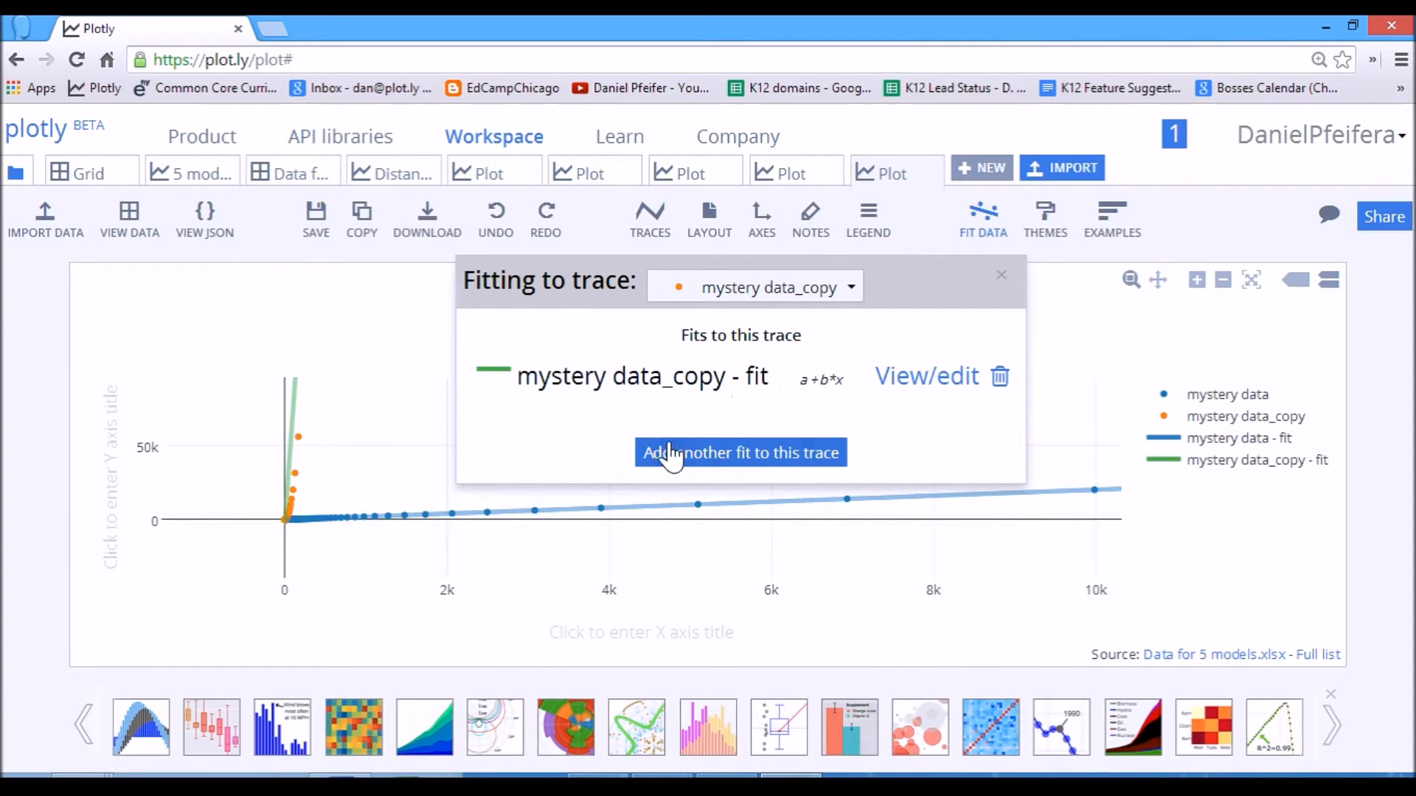
left_click(995, 285)
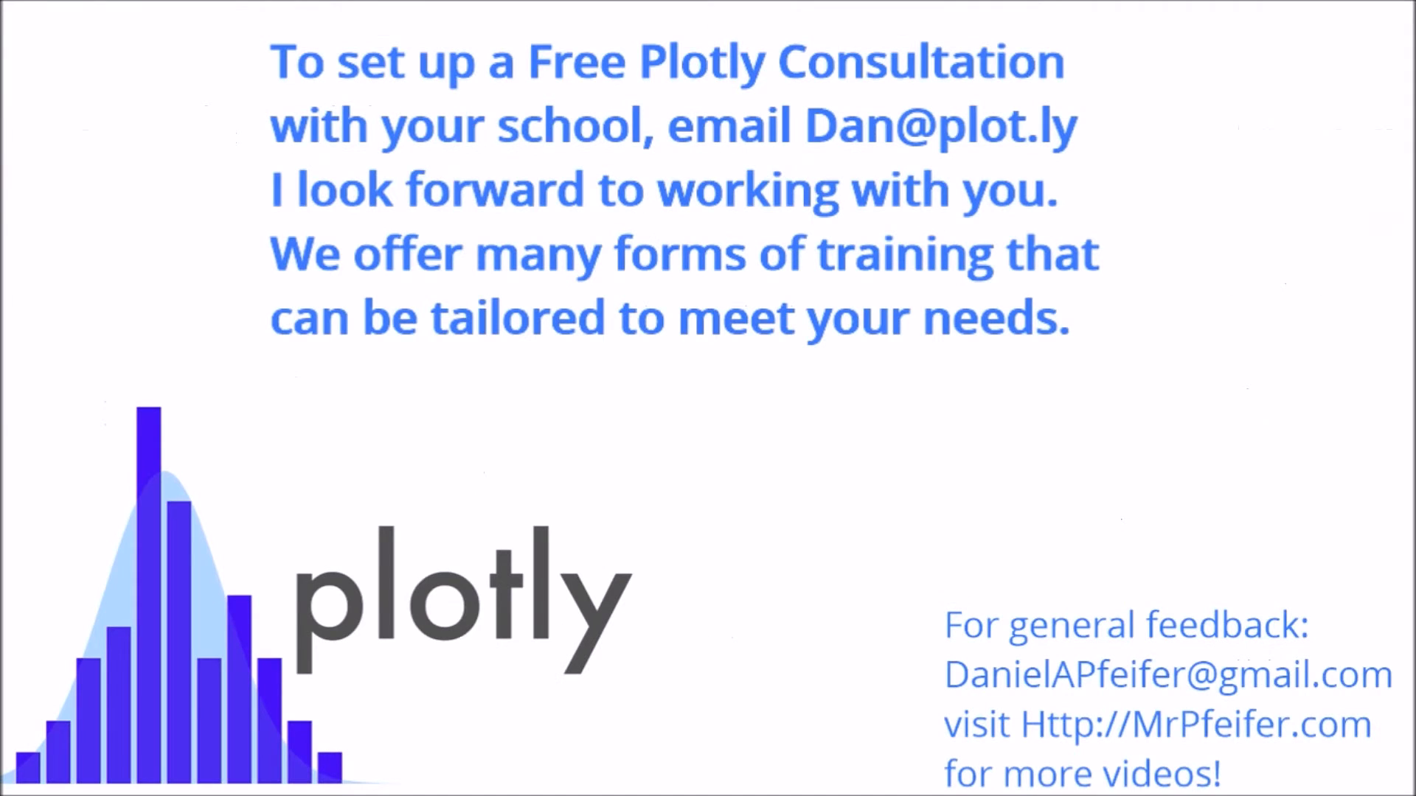